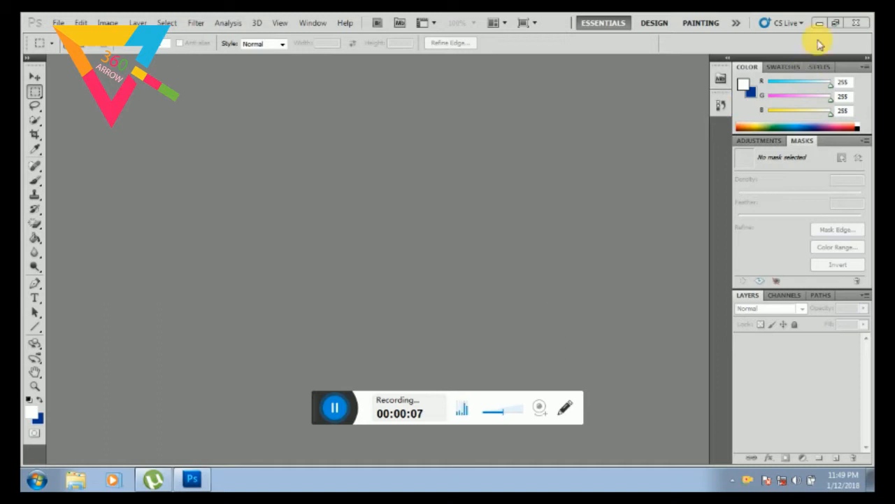
# - View the before-and-after sample picture 45 from the desktop, close it and return to Photoshop
pyautogui.click(820, 23)
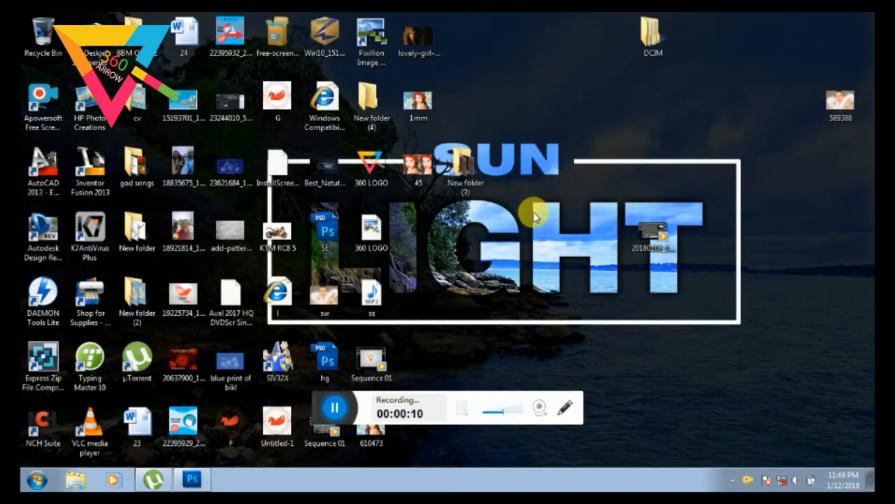
pyautogui.click(426, 181)
pyautogui.doubleClick(426, 180)
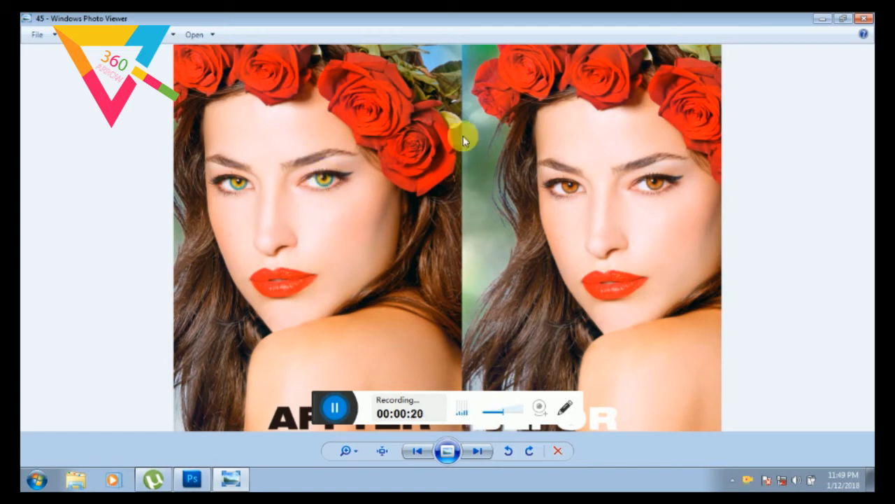
pyautogui.click(865, 20)
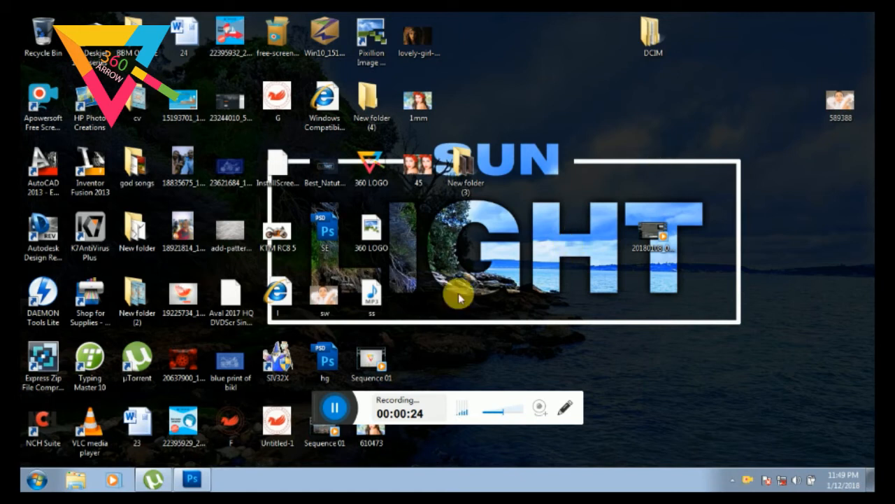
pyautogui.click(189, 482)
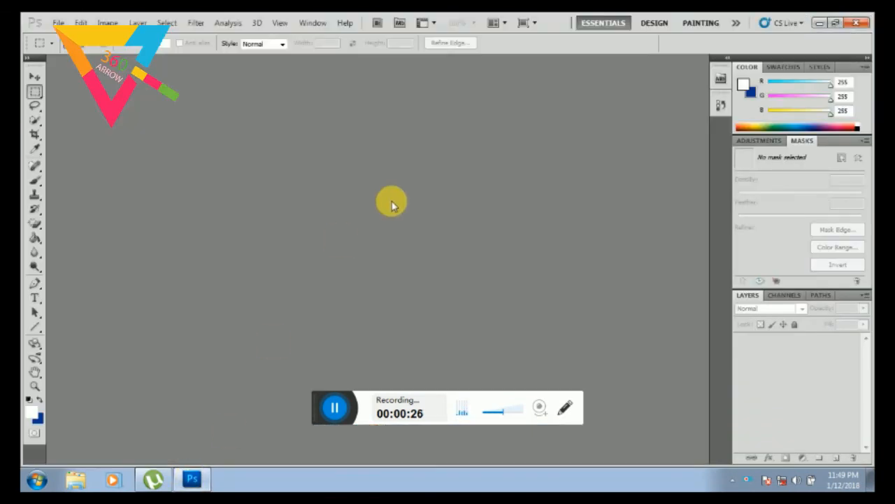
# - Open the portrait image 610473 from the Desktop folder
pyautogui.click(55, 23)
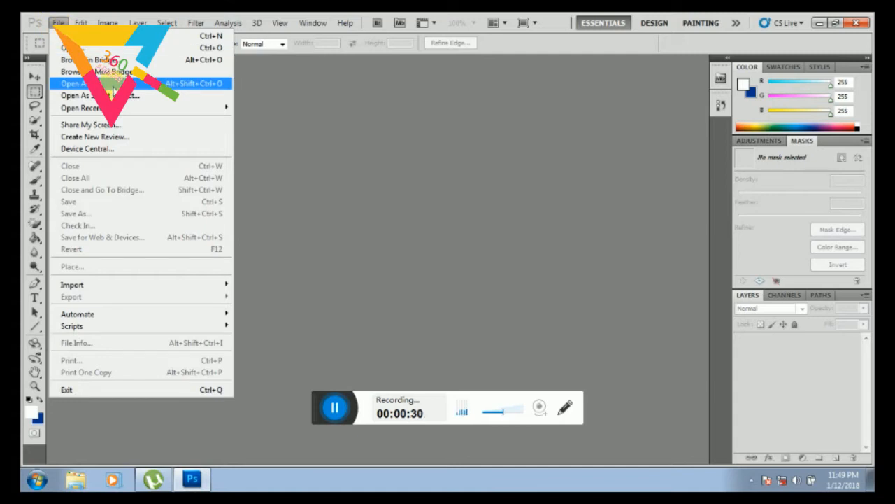
pyautogui.click(100, 49)
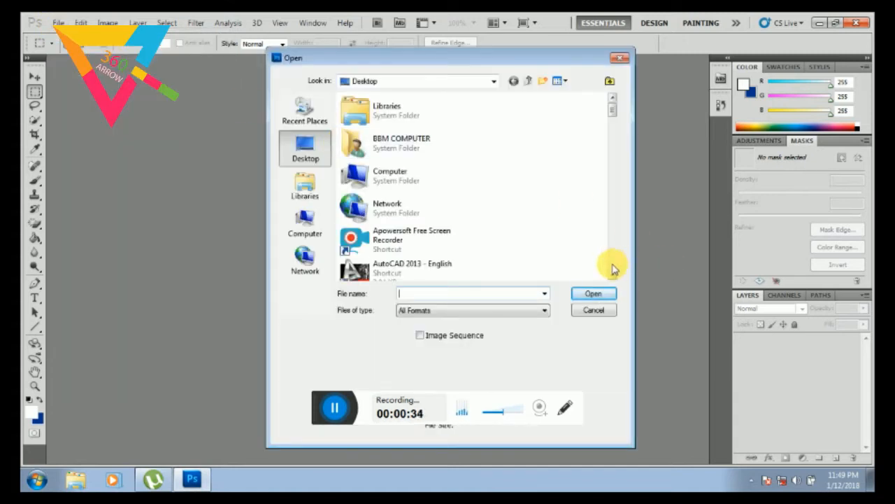
pyautogui.scroll(-10, 609, 268)
pyautogui.scroll(-3, 609, 265)
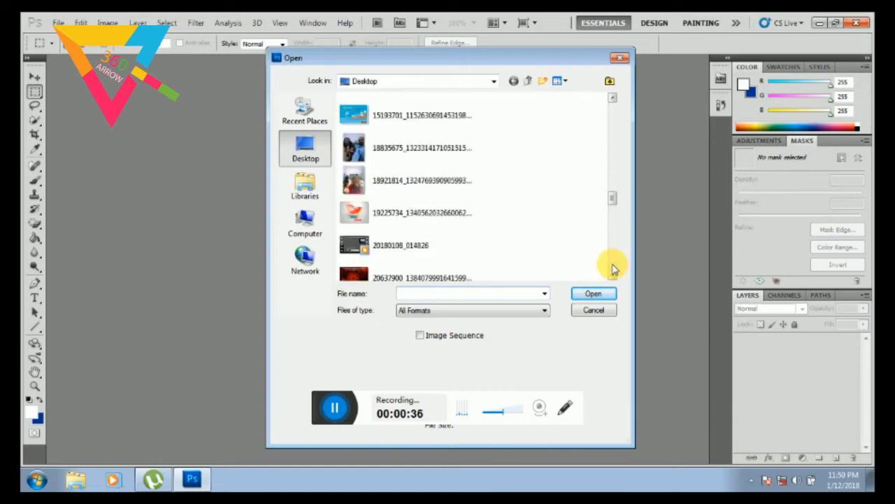
pyautogui.scroll(6, 615, 160)
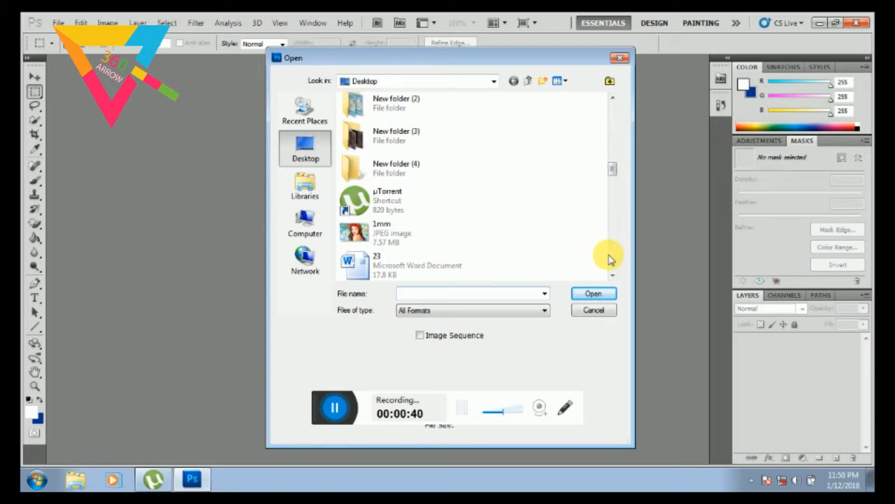
pyautogui.scroll(-10, 609, 256)
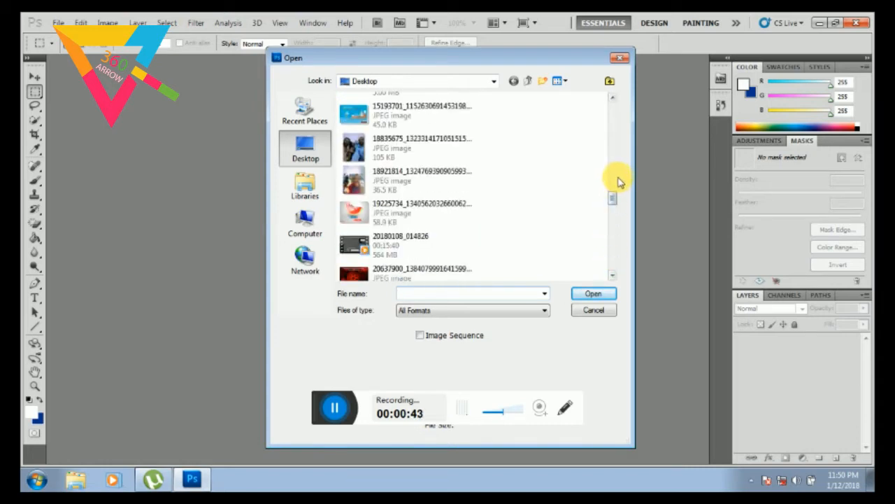
pyautogui.scroll(5, 616, 179)
pyautogui.doubleClick(436, 274)
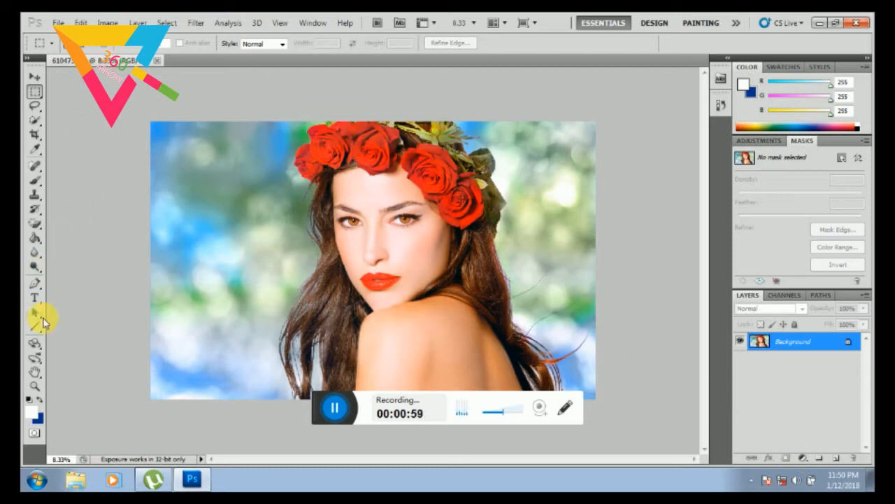
# - Add a Brightness/Contrast adjustment layer above the portrait with Brightness set to 53
pyautogui.press('z')
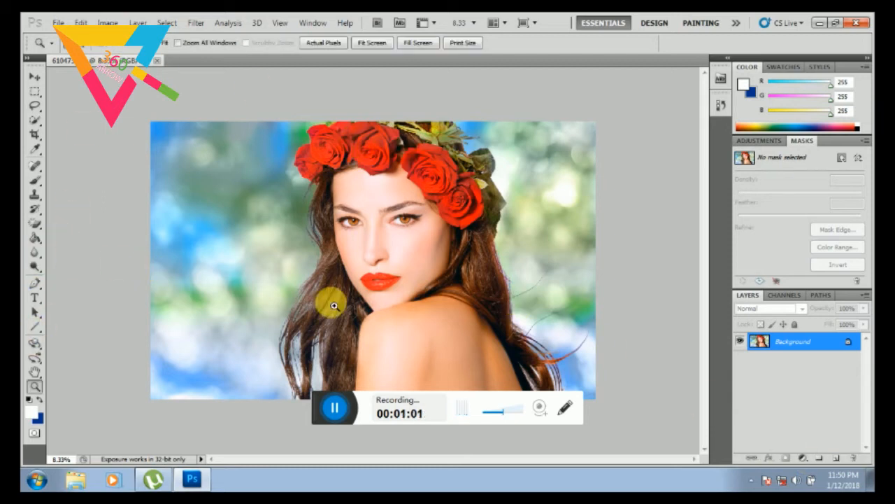
pyautogui.click(383, 228)
pyautogui.click(385, 228)
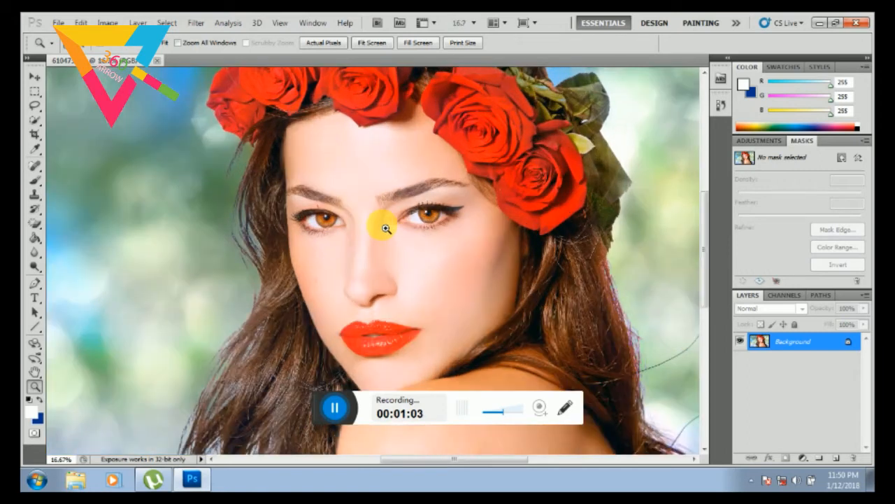
pyautogui.click(386, 217)
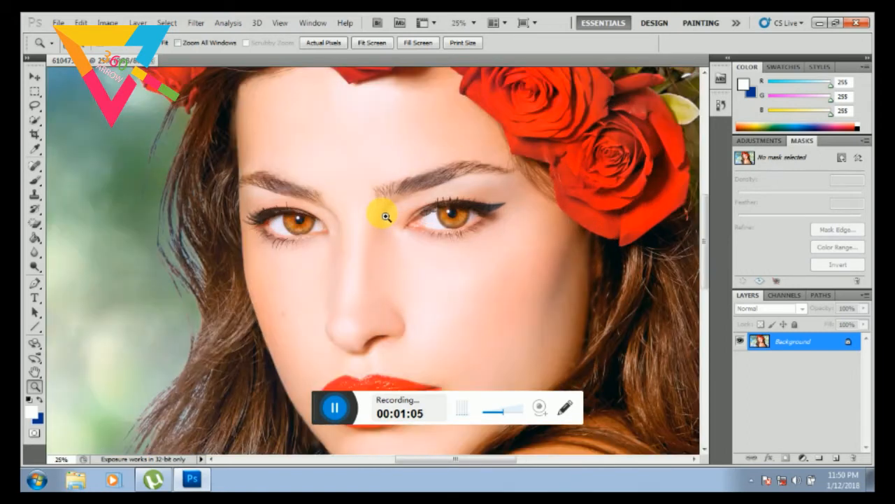
pyautogui.click(385, 217)
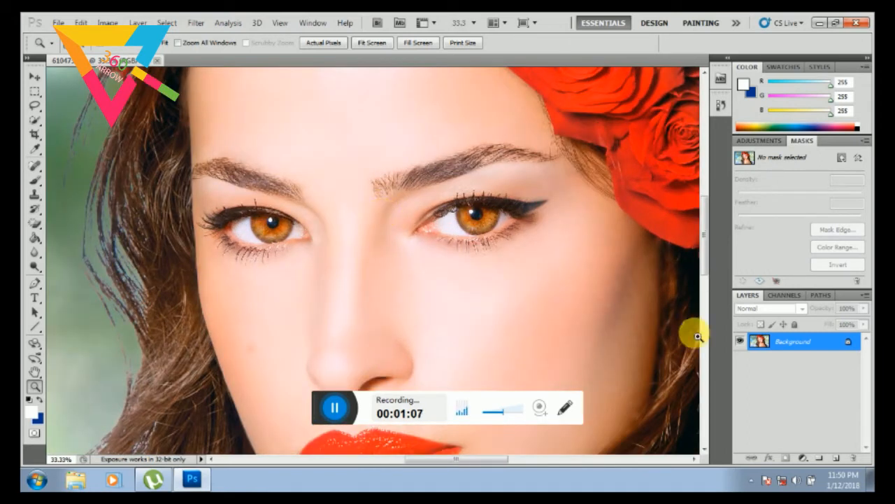
pyautogui.click(805, 459)
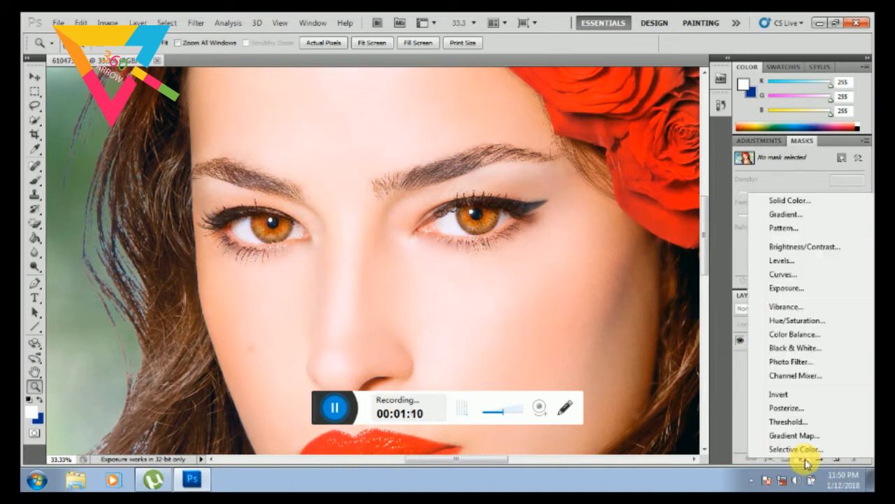
pyautogui.click(798, 250)
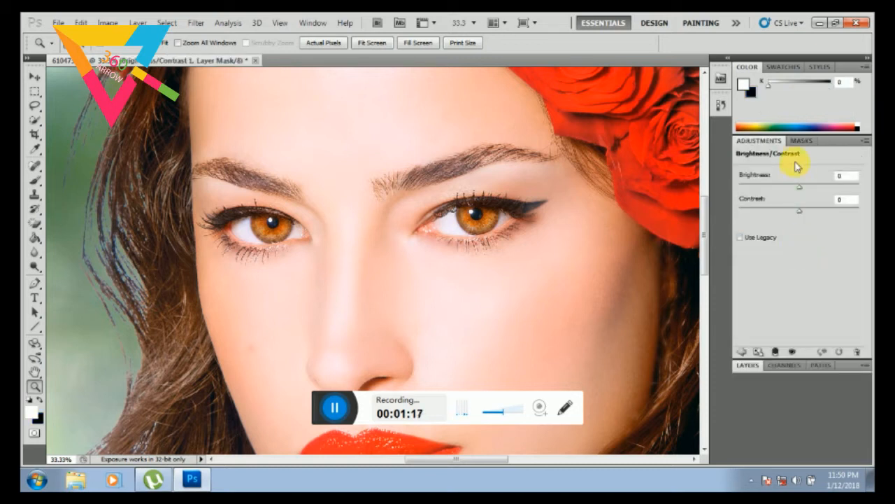
pyautogui.moveTo(801, 189); pyautogui.dragTo(820, 189)
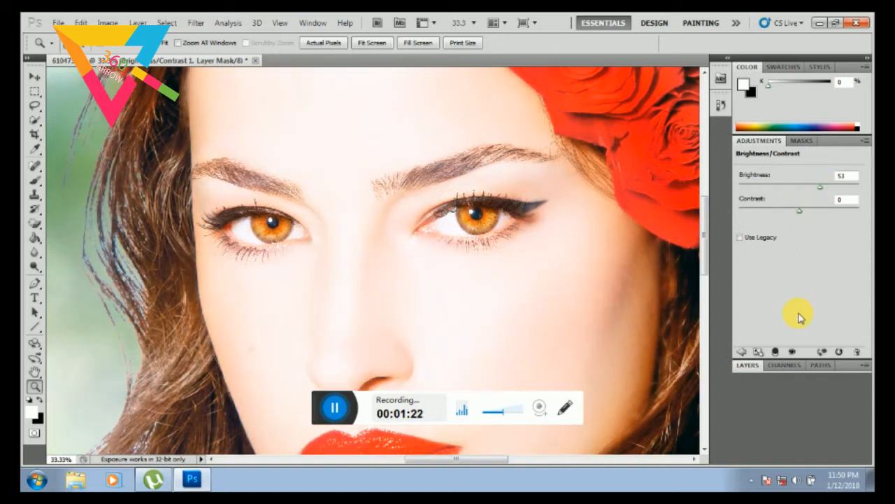
# - Invert the Brightness/Contrast layer's mask to black so the brightening is hidden across the whole portrait
pyautogui.click(743, 365)
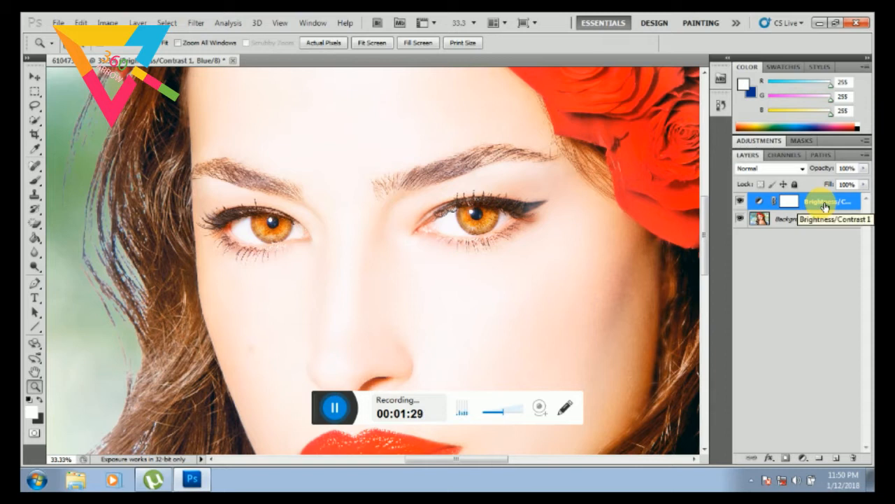
pyautogui.click(798, 204)
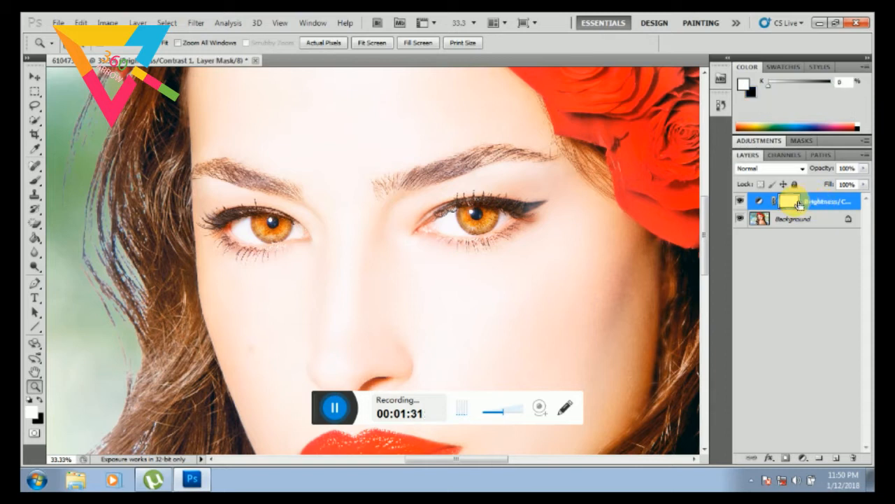
pyautogui.click(798, 204)
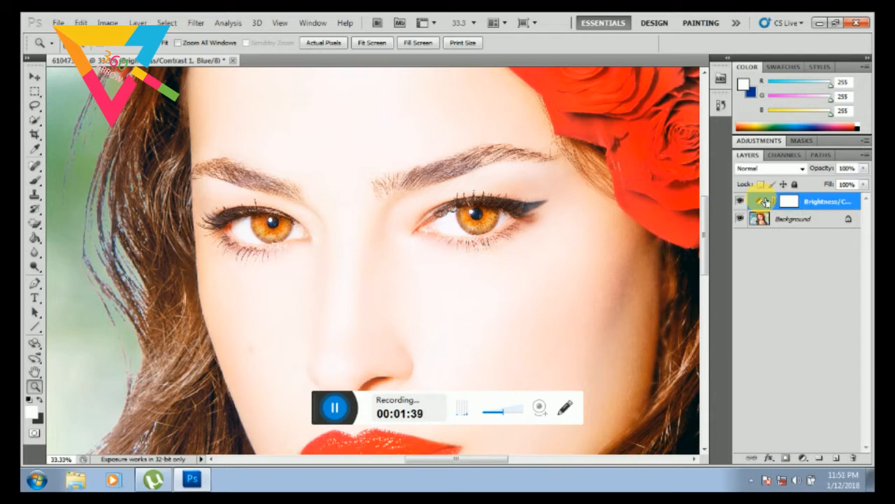
pyautogui.click(789, 201)
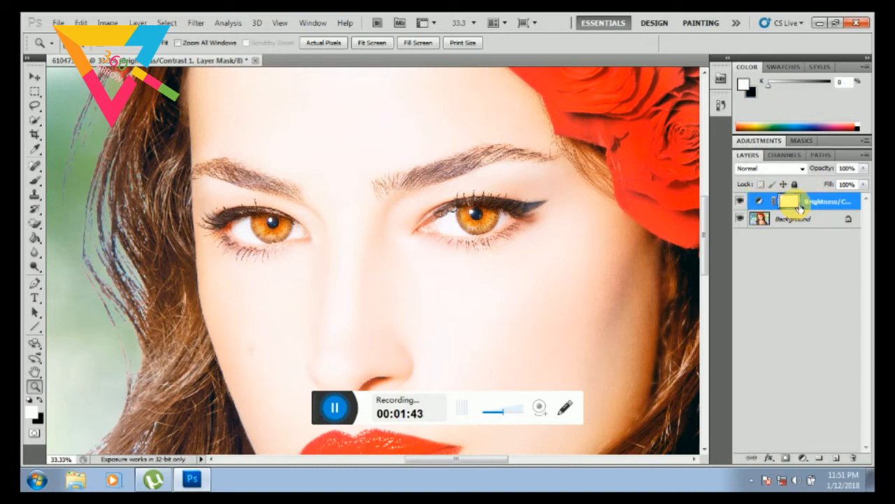
pyautogui.hotkey('ctrl', 'i')
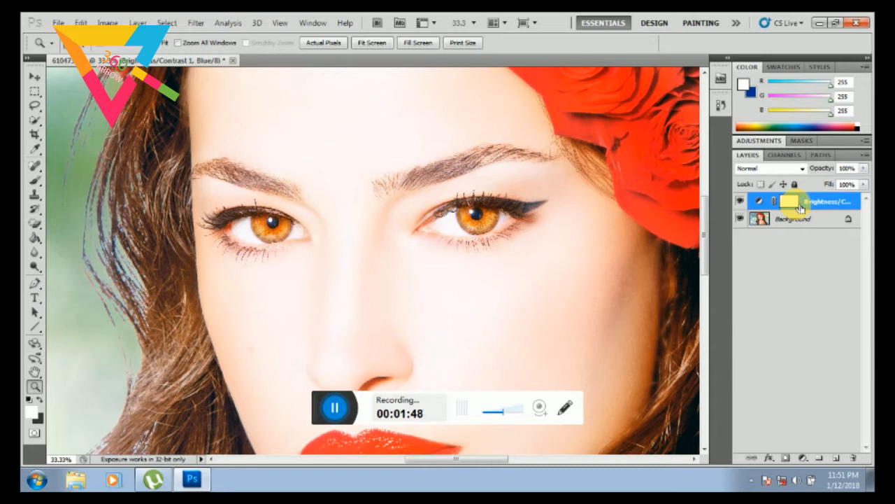
pyautogui.click(779, 254)
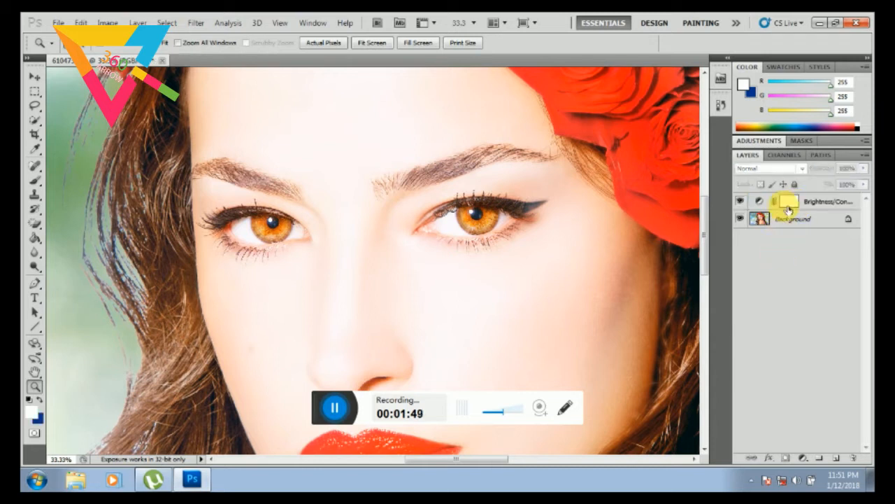
pyautogui.click(790, 203)
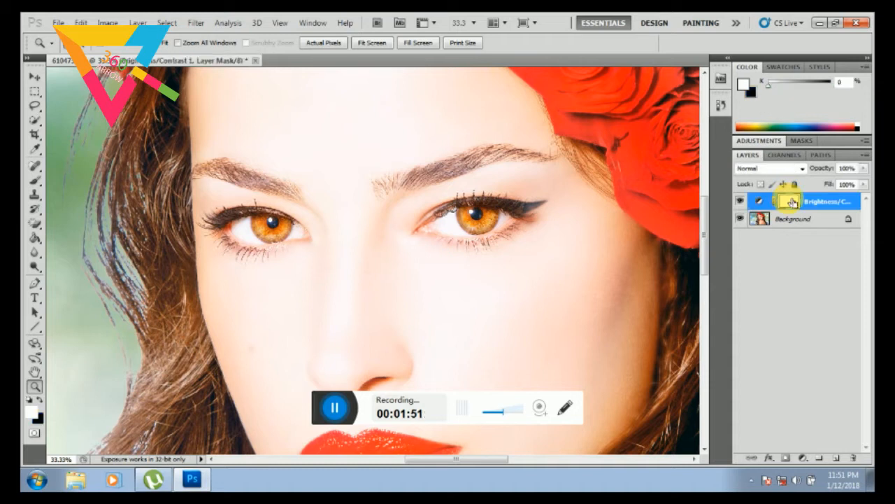
pyautogui.hotkey('ctrl', 'i')
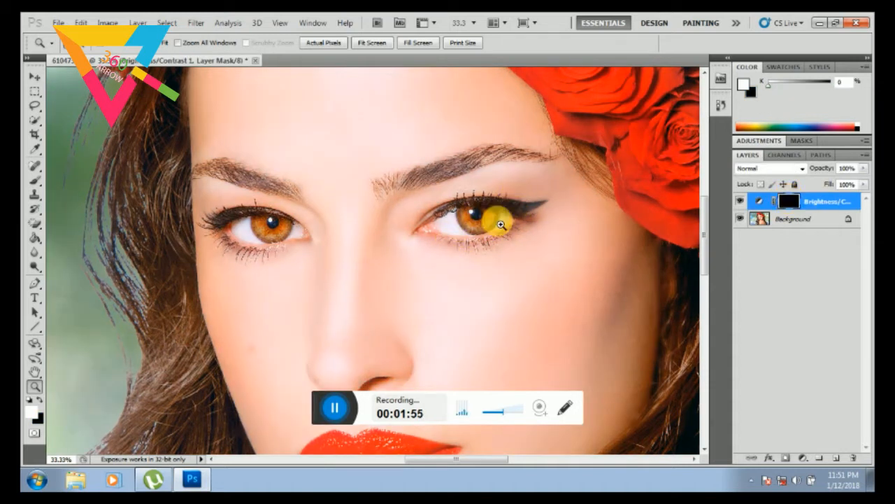
# - Paint white over both irises on the Brightness/Contrast mask with a soft 60 px brush at 0% hardness
pyautogui.click(34, 179)
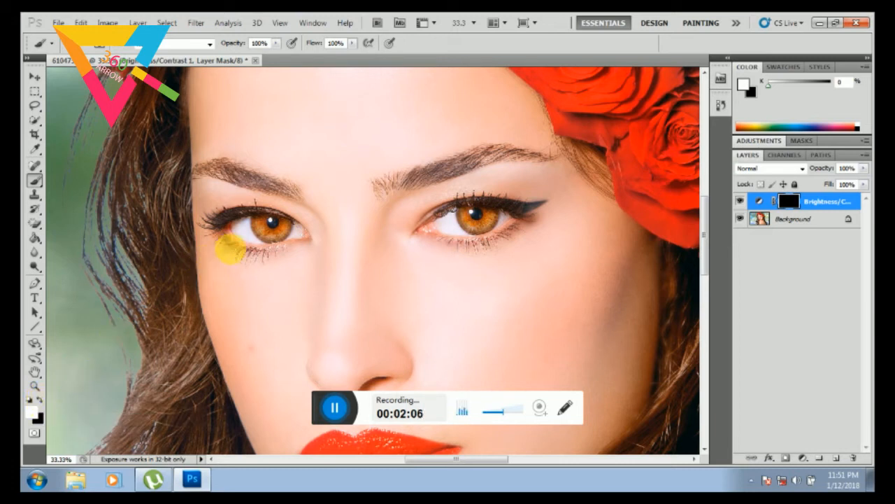
pyautogui.rightClick(260, 225)
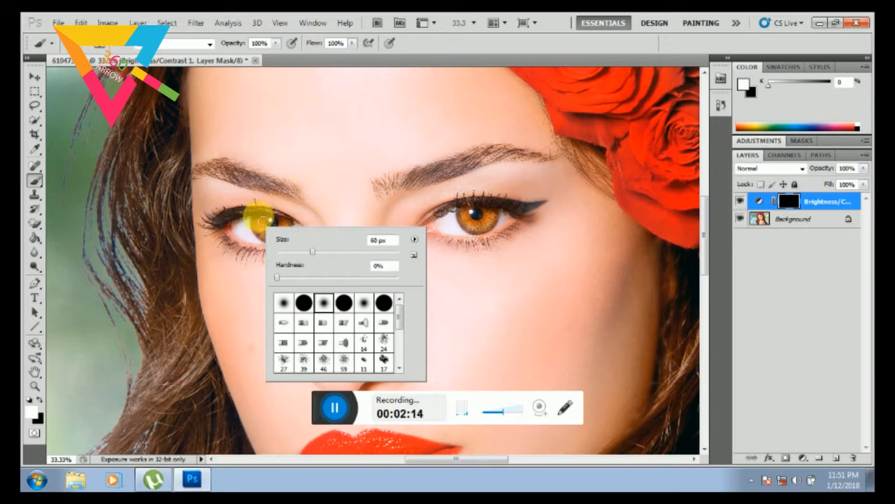
pyautogui.moveTo(264, 222)
pyautogui.mouseDown()
pyautogui.moveTo(271, 239)
pyautogui.moveTo(283, 224)
pyautogui.moveTo(269, 236)
pyautogui.moveTo(258, 222)
pyautogui.moveTo(263, 232)
pyautogui.moveTo(288, 236)
pyautogui.mouseUp()
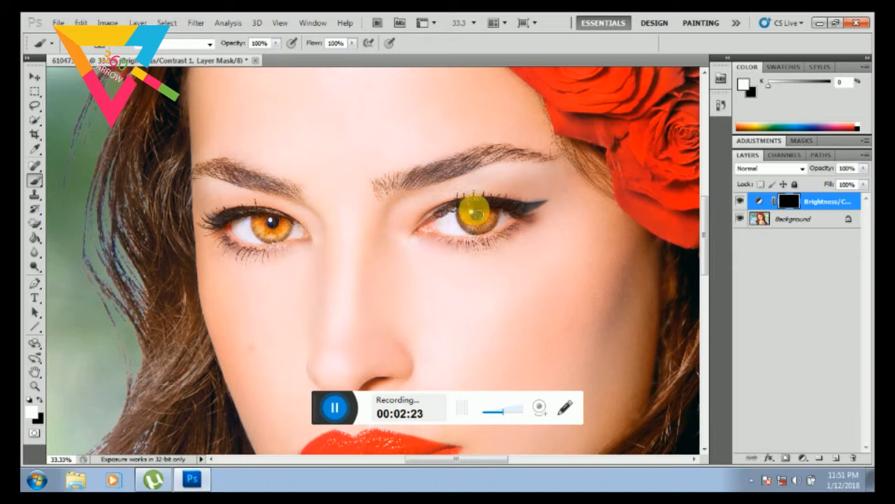
pyautogui.moveTo(464, 210)
pyautogui.mouseDown()
pyautogui.moveTo(470, 221)
pyautogui.moveTo(492, 217)
pyautogui.moveTo(469, 213)
pyautogui.moveTo(477, 221)
pyautogui.moveTo(486, 221)
pyautogui.moveTo(478, 209)
pyautogui.moveTo(471, 212)
pyautogui.moveTo(482, 224)
pyautogui.moveTo(469, 219)
pyautogui.mouseUp()
pyautogui.moveTo(258, 208)
pyautogui.mouseDown()
pyautogui.moveTo(249, 222)
pyautogui.moveTo(287, 237)
pyautogui.moveTo(292, 231)
pyautogui.mouseUp()
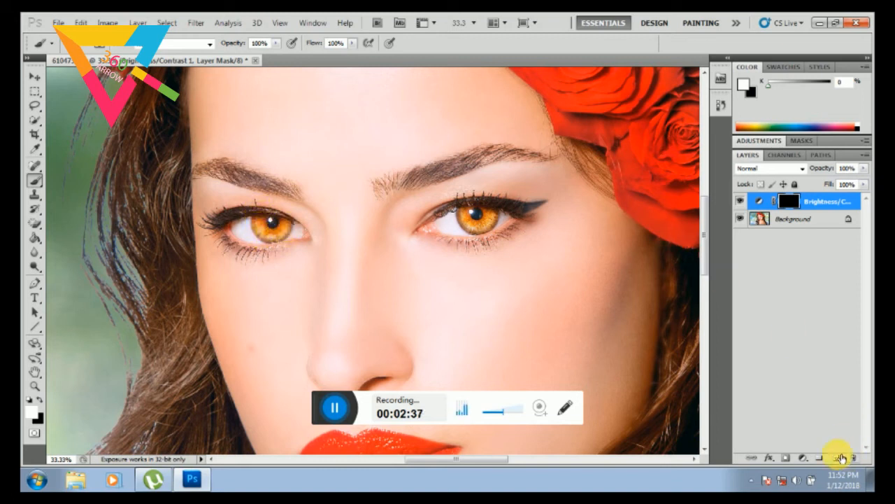
# - Add a Hue/Saturation adjustment layer with Hue set to -141, and postpone the antivirus activation reminder
pyautogui.click(802, 457)
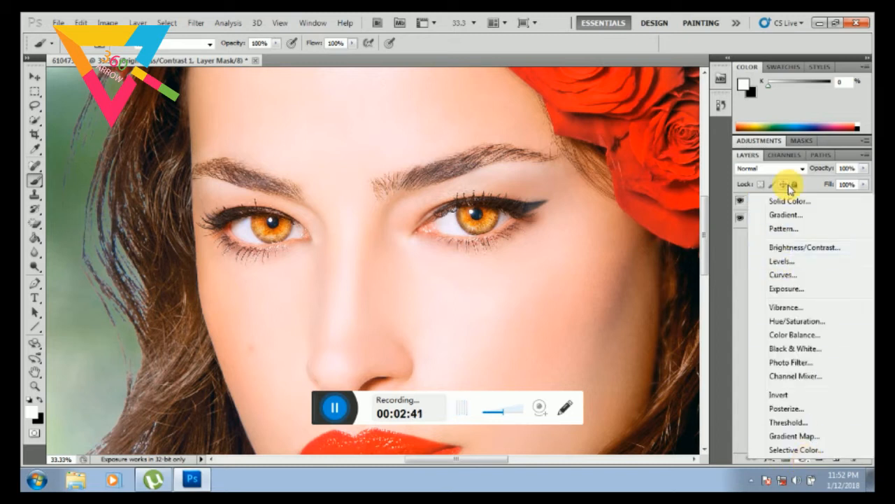
pyautogui.click(808, 322)
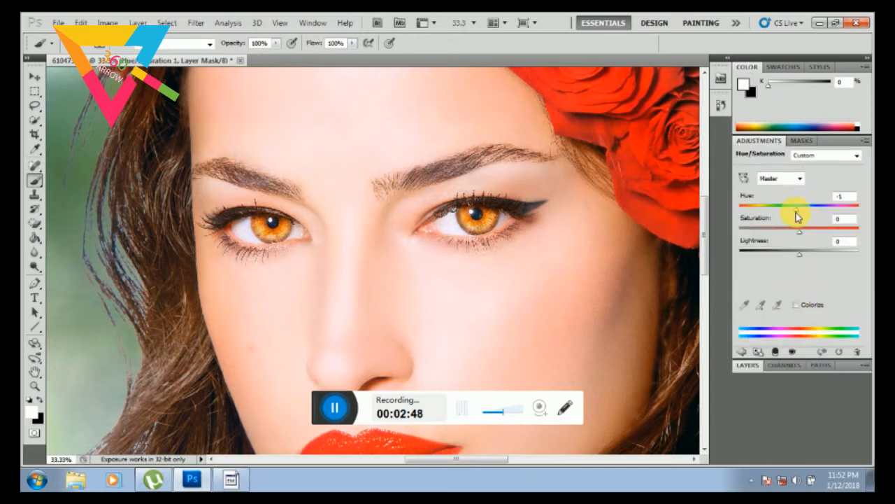
pyautogui.moveTo(798, 217); pyautogui.dragTo(750, 219)
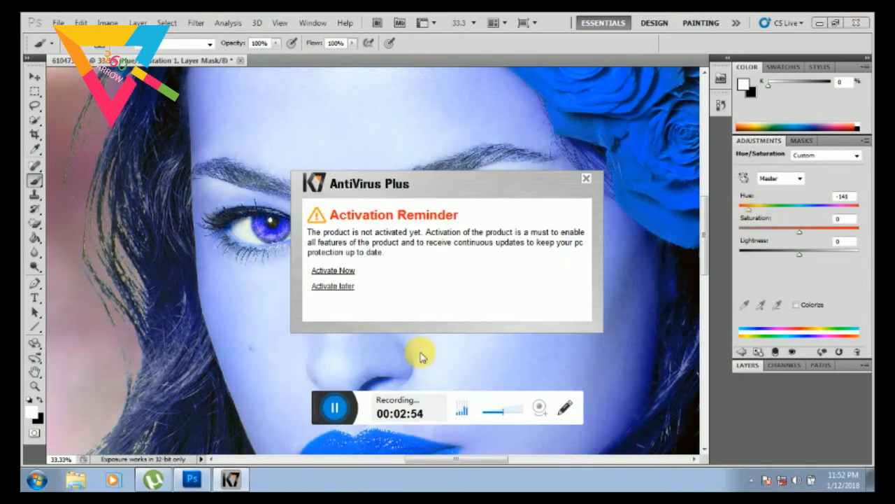
pyautogui.click(350, 291)
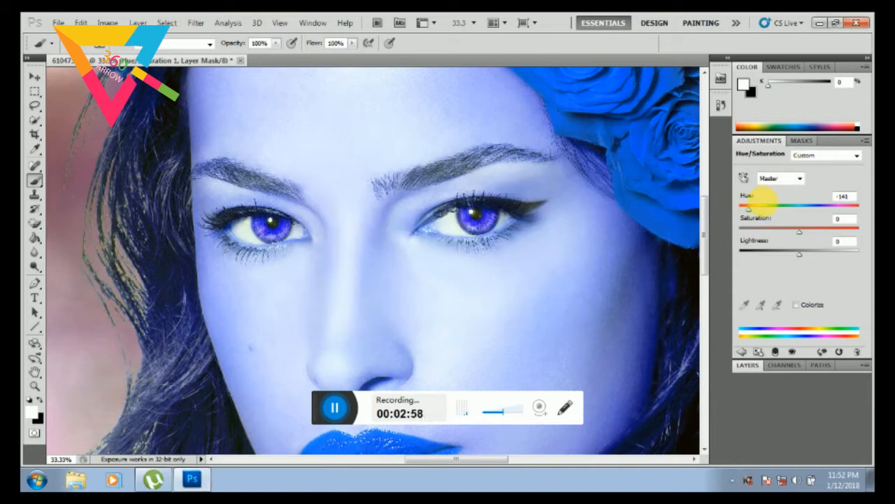
# - Invert the Hue/Saturation layer's mask to black to hide the color shift across the whole portrait
pyautogui.click(749, 365)
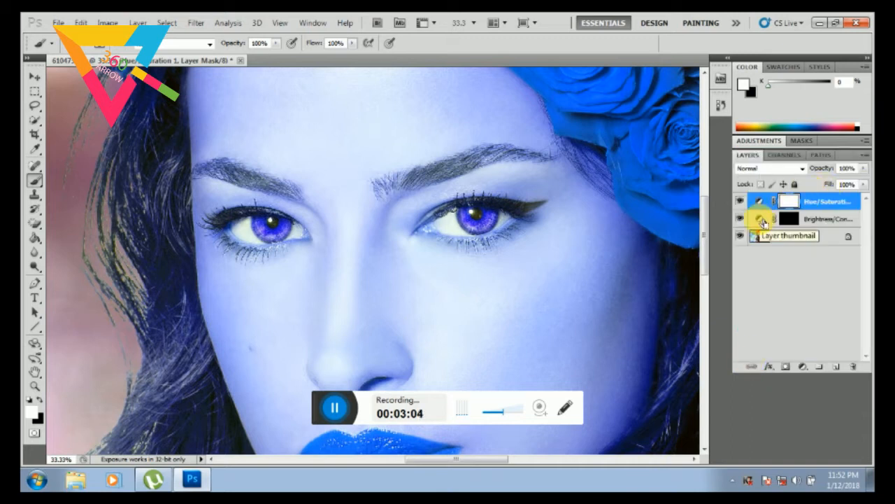
pyautogui.hotkey('ctrl', 'i')
# - Try brushing white over one iris on the Hue/Saturation mask, and undo the brushwork
pyautogui.moveTo(481, 219)
pyautogui.mouseDown()
pyautogui.moveTo(467, 210)
pyautogui.moveTo(466, 222)
pyautogui.moveTo(491, 224)
pyautogui.mouseUp()
pyautogui.hotkey('ctrl', 'alt', 'z')
pyautogui.hotkey('ctrl', 'alt', 'z')
pyautogui.hotkey('ctrl', 'alt', 'z')
pyautogui.hotkey('ctrl', 'alt', 'z')
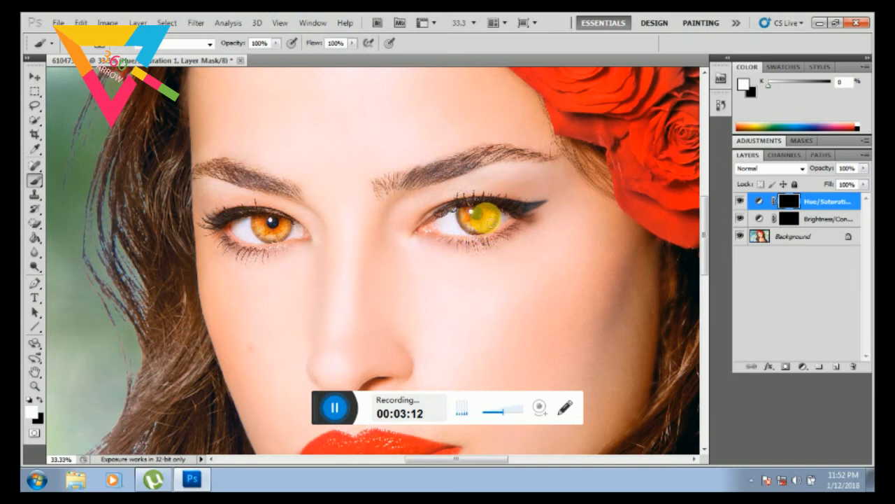
# - Paint white over both irises on the Hue/Saturation 1 mask with a soft 36 px brush at 0% hardness
pyautogui.click(35, 386)
pyautogui.click(345, 304)
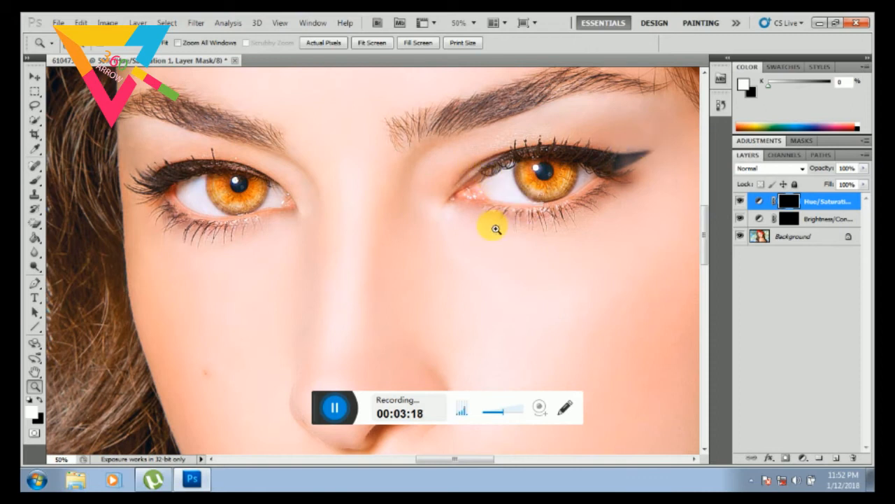
pyautogui.click(38, 179)
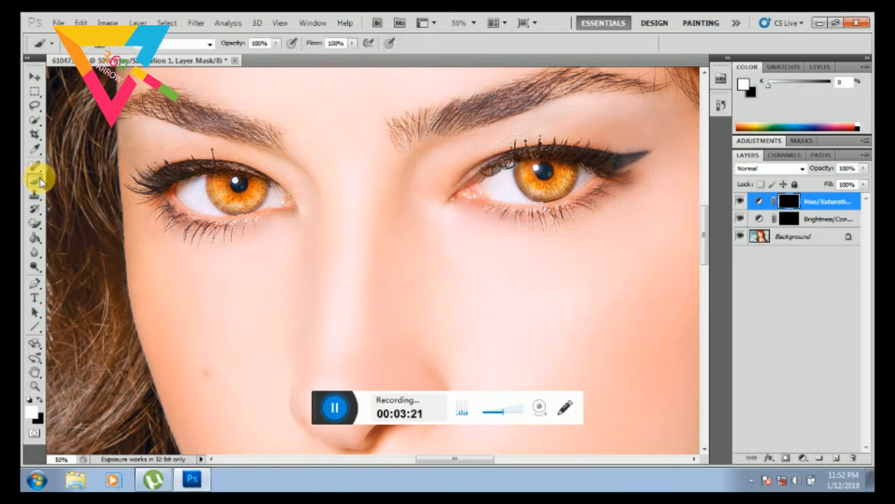
pyautogui.rightClick(534, 184)
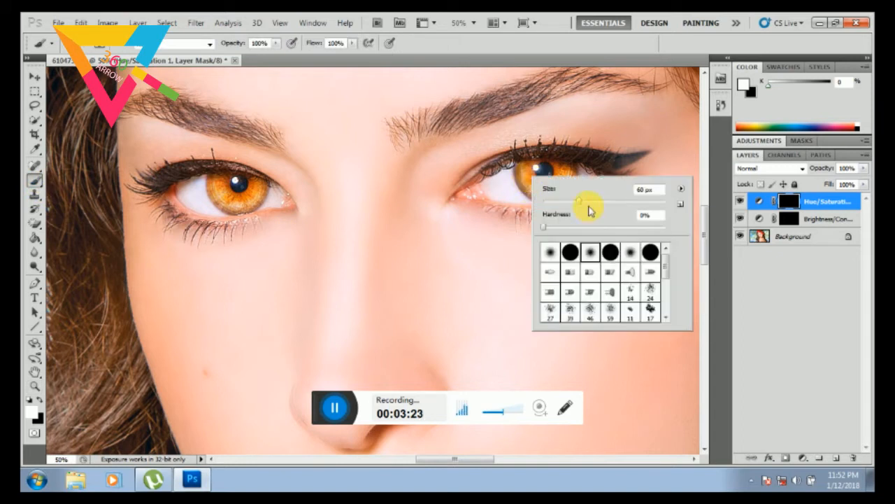
pyautogui.moveTo(565, 203)
pyautogui.mouseDown()
pyautogui.moveTo(526, 173)
pyautogui.moveTo(531, 193)
pyautogui.moveTo(553, 184)
pyautogui.mouseUp()
pyautogui.click(529, 162)
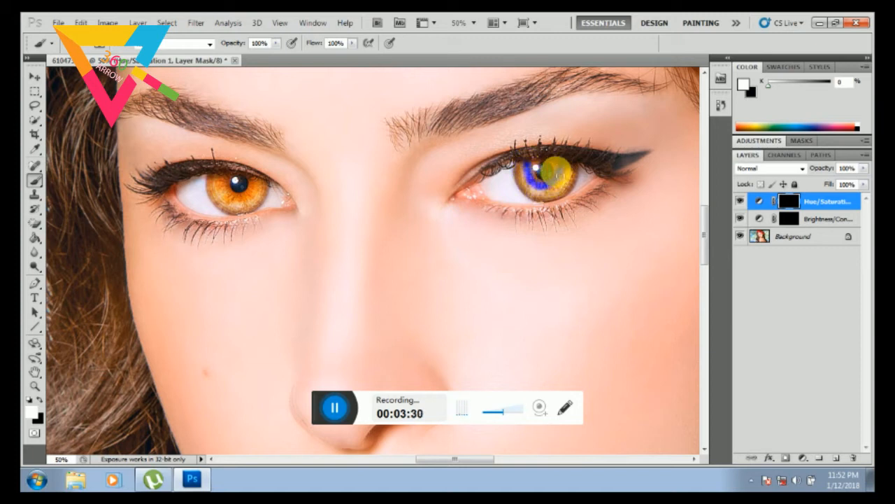
pyautogui.rightClick(554, 170)
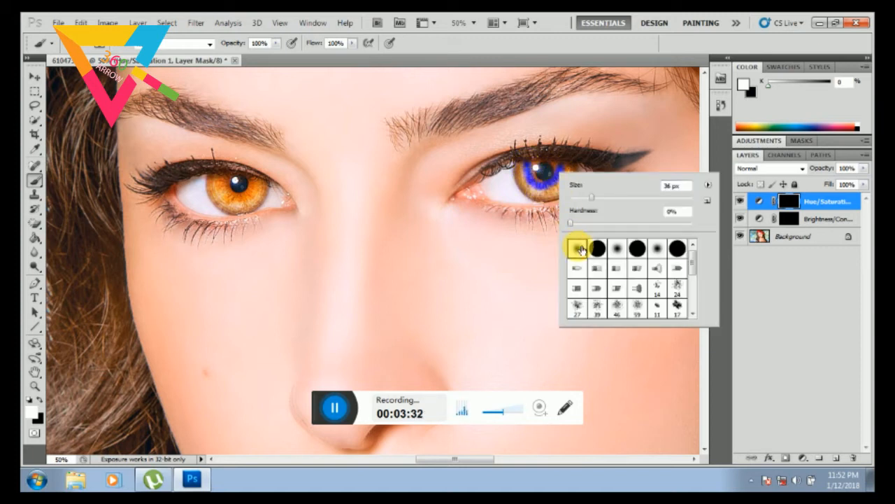
pyautogui.click(536, 164)
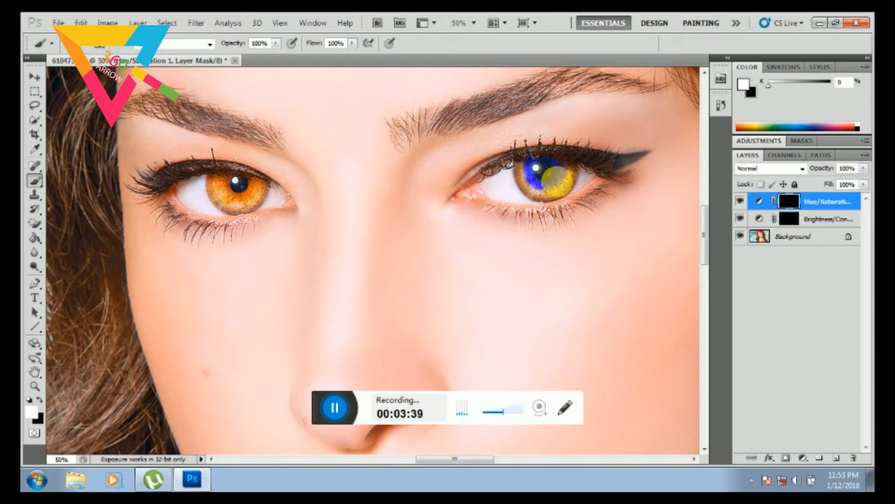
pyautogui.moveTo(558, 181)
pyautogui.mouseDown()
pyautogui.moveTo(528, 170)
pyautogui.moveTo(547, 187)
pyautogui.moveTo(563, 178)
pyautogui.moveTo(565, 162)
pyautogui.moveTo(533, 150)
pyautogui.moveTo(575, 167)
pyautogui.moveTo(572, 182)
pyautogui.moveTo(569, 169)
pyautogui.moveTo(538, 190)
pyautogui.mouseUp()
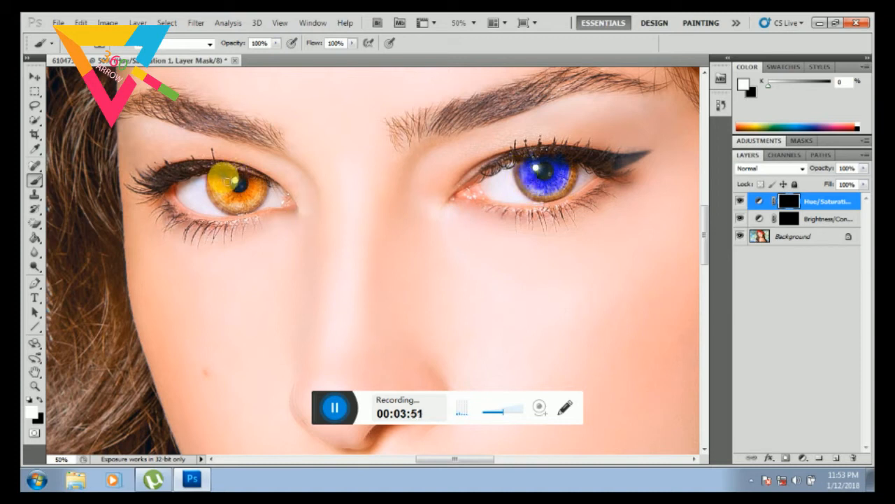
pyautogui.moveTo(228, 180)
pyautogui.mouseDown()
pyautogui.moveTo(247, 197)
pyautogui.moveTo(248, 182)
pyautogui.moveTo(234, 184)
pyautogui.moveTo(245, 193)
pyautogui.moveTo(236, 179)
pyautogui.moveTo(251, 187)
pyautogui.moveTo(235, 198)
pyautogui.moveTo(227, 180)
pyautogui.moveTo(250, 181)
pyautogui.moveTo(240, 196)
pyautogui.moveTo(222, 181)
pyautogui.moveTo(229, 199)
pyautogui.moveTo(259, 186)
pyautogui.moveTo(236, 202)
pyautogui.moveTo(222, 189)
pyautogui.moveTo(261, 196)
pyautogui.moveTo(261, 183)
pyautogui.moveTo(247, 201)
pyautogui.moveTo(219, 184)
pyautogui.moveTo(368, 191)
pyautogui.mouseUp()
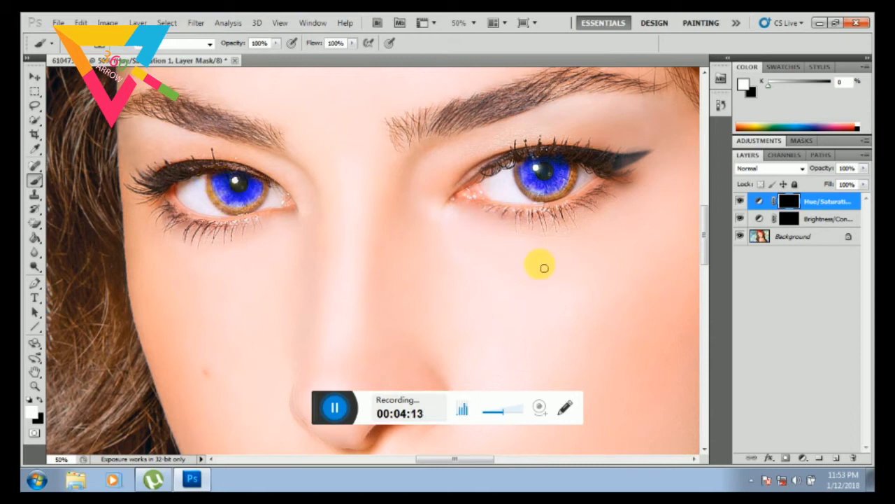
# - Add a second Hue/Saturation adjustment layer with Hue set to -129
pyautogui.click(810, 460)
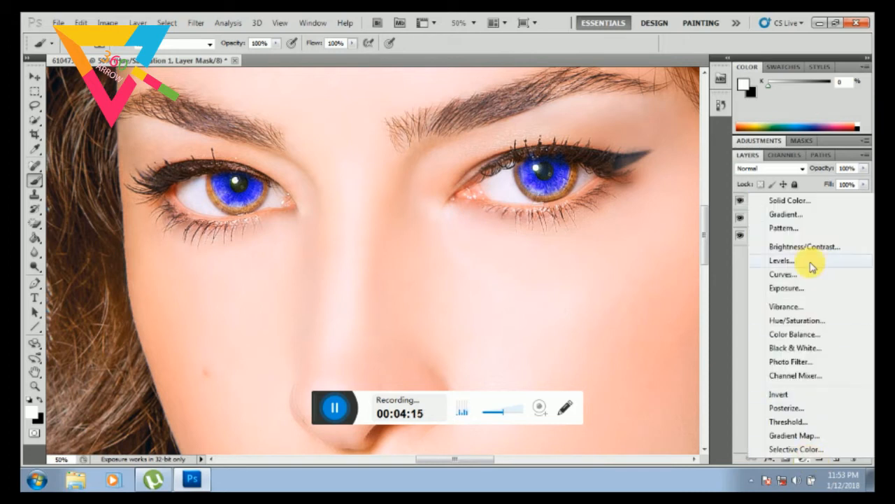
pyautogui.click(818, 324)
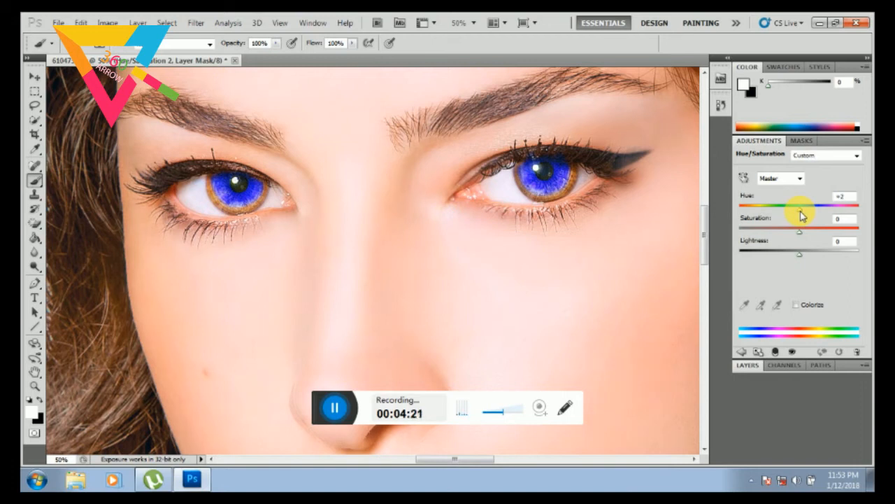
pyautogui.moveTo(802, 215); pyautogui.dragTo(753, 208)
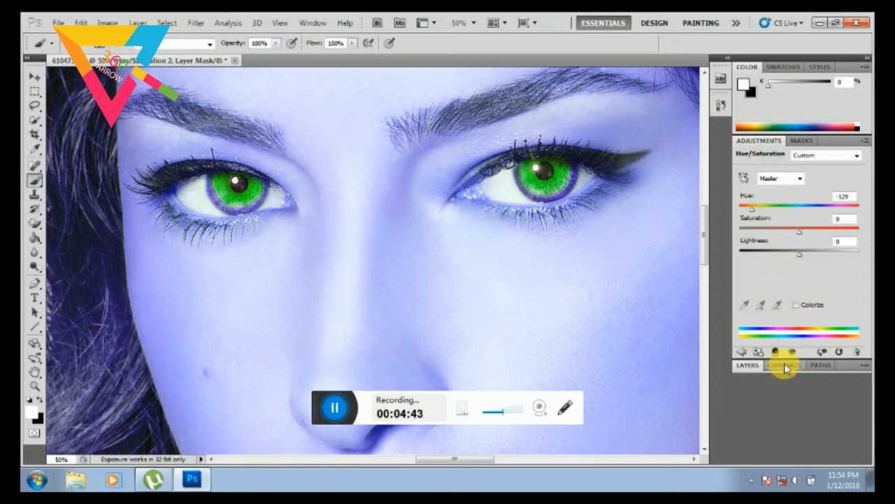
# - Invert the second Hue/Saturation layer's mask to black and paint white over both irises on it
pyautogui.click(747, 365)
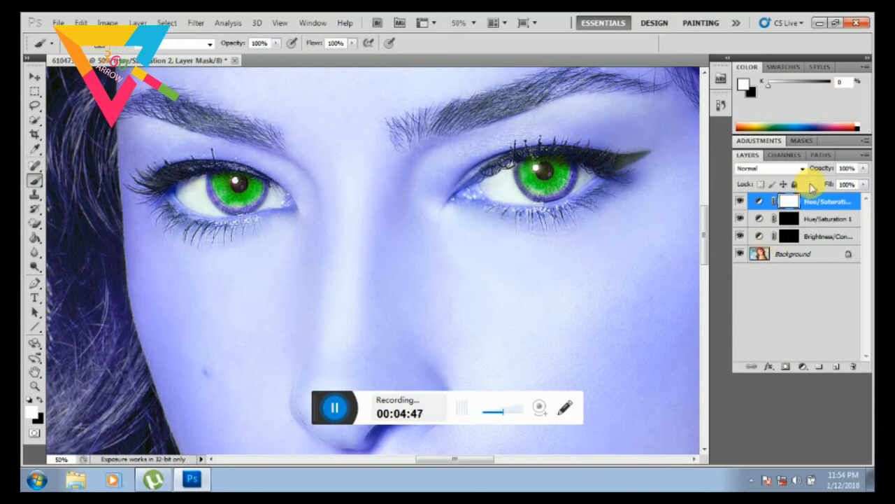
pyautogui.hotkey('ctrl', 'o')
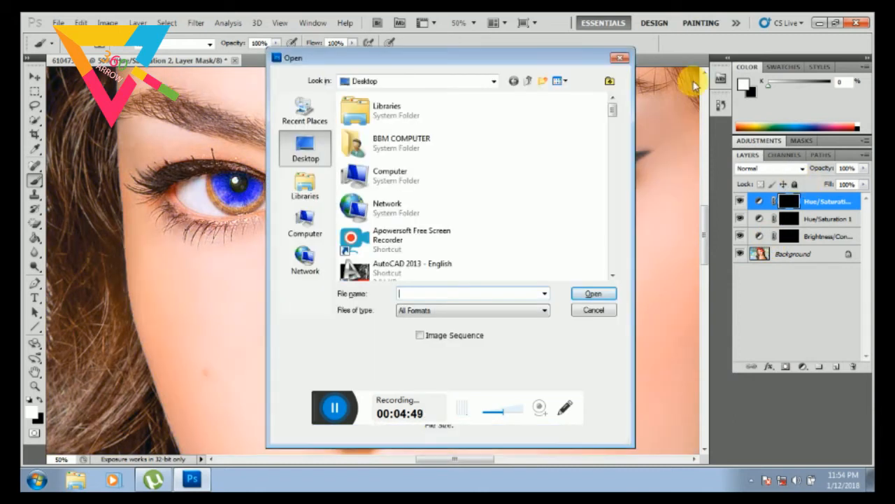
pyautogui.click(622, 61)
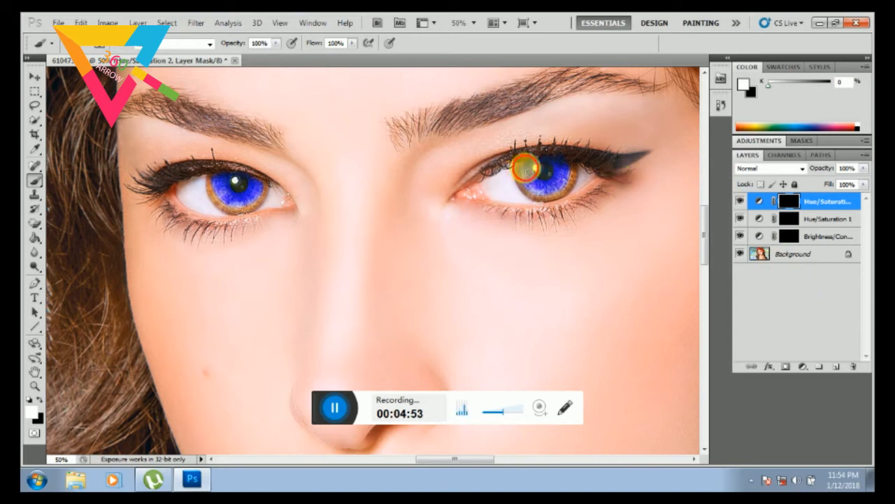
pyautogui.moveTo(525, 166)
pyautogui.mouseDown()
pyautogui.moveTo(529, 183)
pyautogui.moveTo(557, 190)
pyautogui.moveTo(564, 165)
pyautogui.moveTo(542, 183)
pyautogui.moveTo(532, 163)
pyautogui.moveTo(526, 173)
pyautogui.moveTo(543, 190)
pyautogui.moveTo(563, 186)
pyautogui.moveTo(567, 174)
pyautogui.moveTo(532, 168)
pyautogui.moveTo(527, 179)
pyautogui.moveTo(542, 190)
pyautogui.moveTo(560, 180)
pyautogui.moveTo(562, 165)
pyautogui.moveTo(539, 156)
pyautogui.moveTo(527, 170)
pyautogui.moveTo(530, 154)
pyautogui.moveTo(555, 156)
pyautogui.moveTo(564, 173)
pyautogui.moveTo(540, 189)
pyautogui.moveTo(534, 178)
pyautogui.mouseUp()
pyautogui.moveTo(209, 188)
pyautogui.mouseDown()
pyautogui.moveTo(223, 170)
pyautogui.moveTo(224, 195)
pyautogui.moveTo(241, 202)
pyautogui.moveTo(255, 175)
pyautogui.moveTo(255, 195)
pyautogui.moveTo(219, 199)
pyautogui.moveTo(212, 187)
pyautogui.moveTo(234, 179)
pyautogui.moveTo(262, 186)
pyautogui.moveTo(240, 194)
pyautogui.moveTo(231, 180)
pyautogui.moveTo(235, 203)
pyautogui.moveTo(264, 186)
pyautogui.moveTo(245, 197)
pyautogui.moveTo(211, 190)
pyautogui.mouseUp()
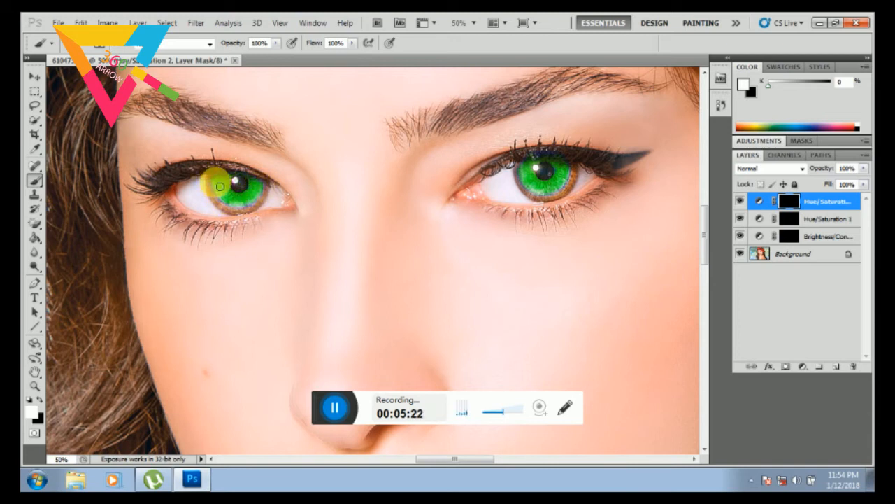
# - Try a new Brightness/Contrast adjustment layer above the others with Brightness set to 31
pyautogui.click(808, 369)
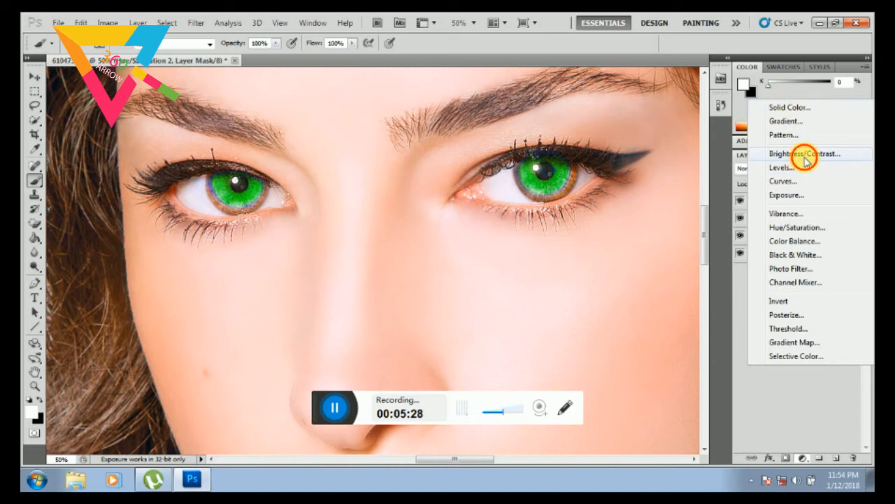
pyautogui.click(800, 153)
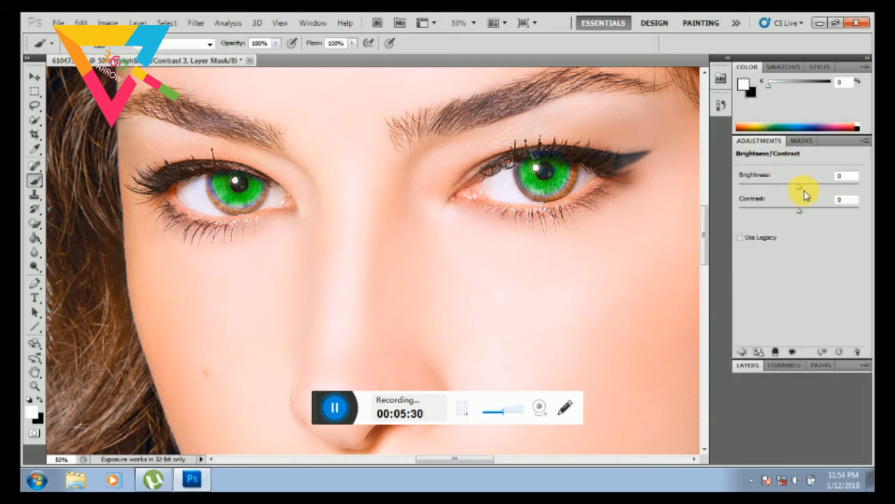
pyautogui.moveTo(801, 193); pyautogui.dragTo(813, 194)
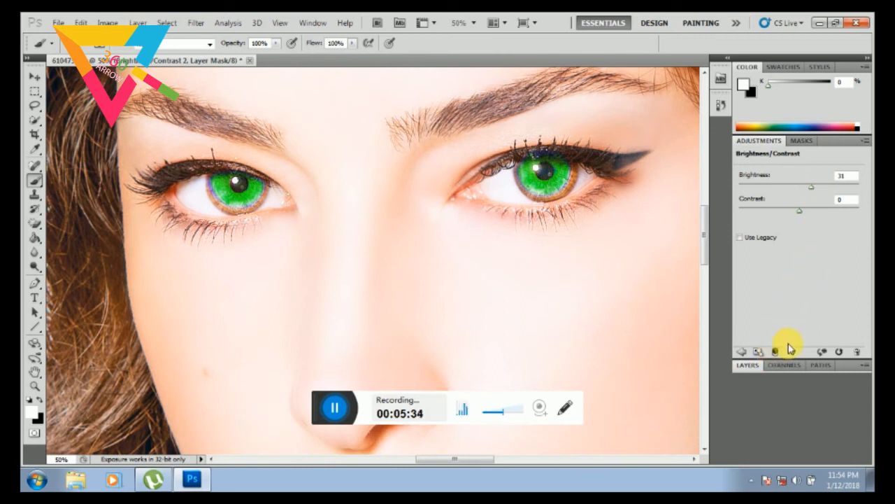
pyautogui.click(748, 365)
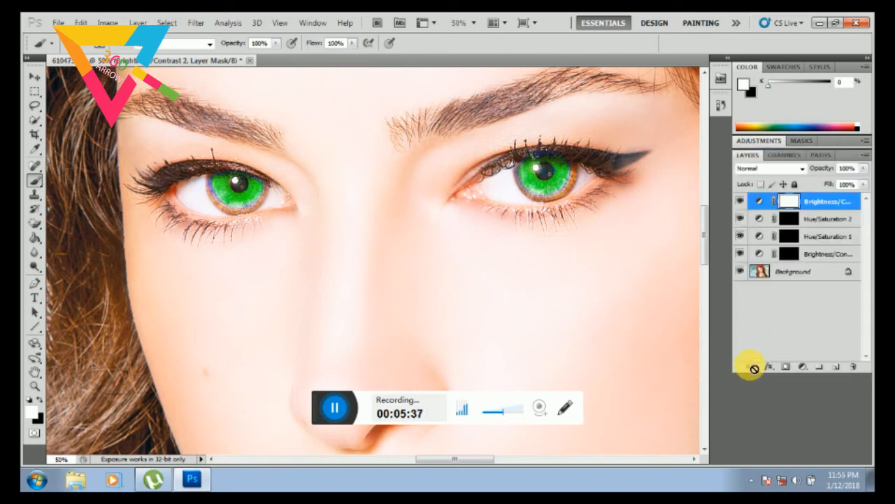
# - Delete the layer mask of the topmost Brightness/Contrast layer, along with the layer itself
pyautogui.click(852, 369)
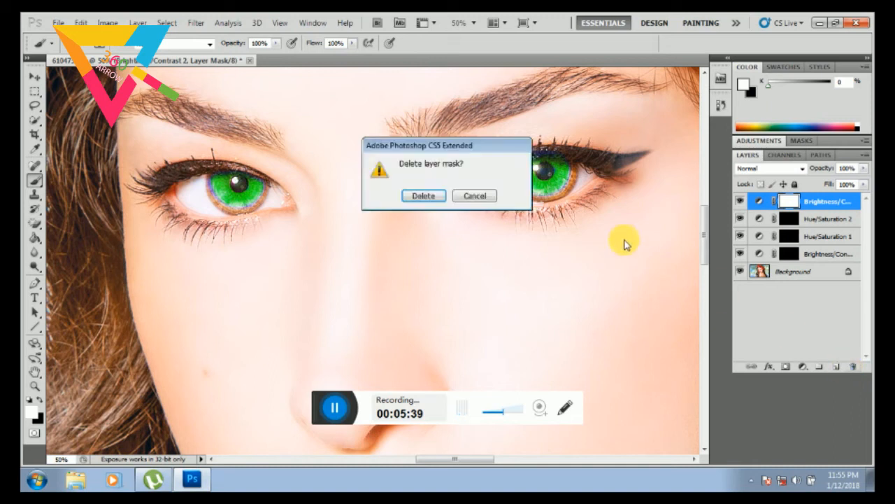
pyautogui.click(425, 196)
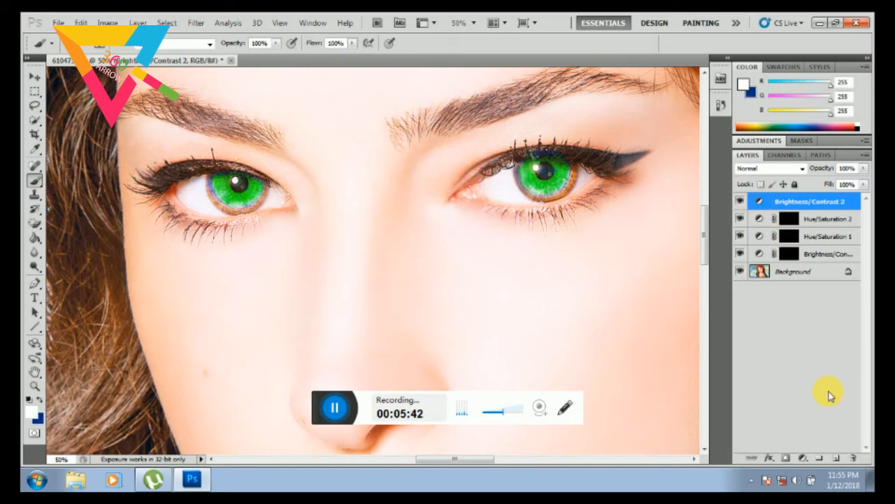
pyautogui.click(854, 459)
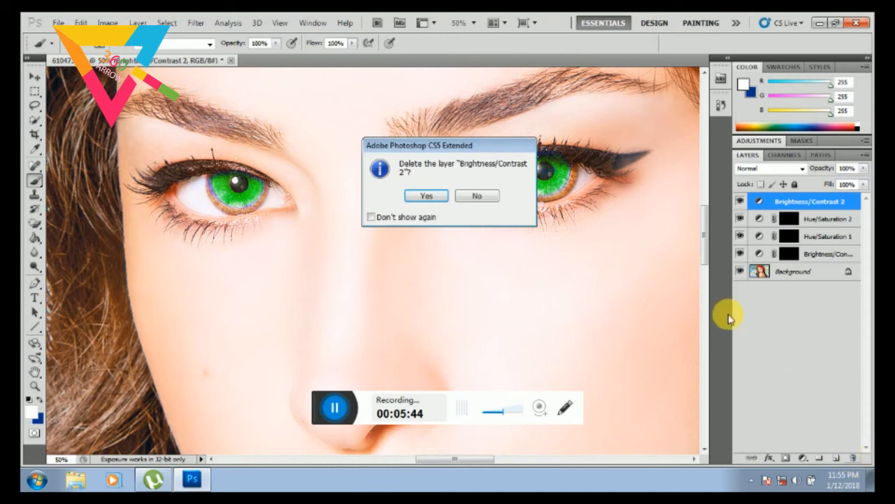
pyautogui.click(425, 194)
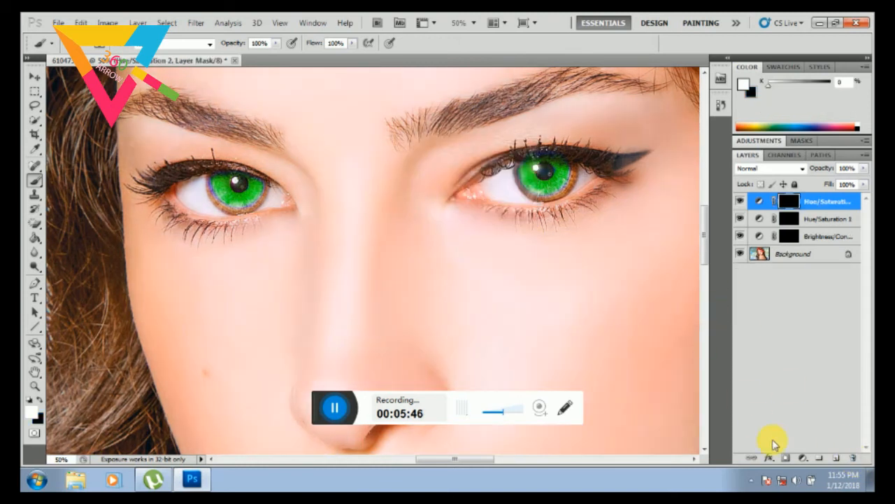
# - Add a third Hue/Saturation adjustment layer with Hue set to -45 and invert its mask to black
pyautogui.click(806, 460)
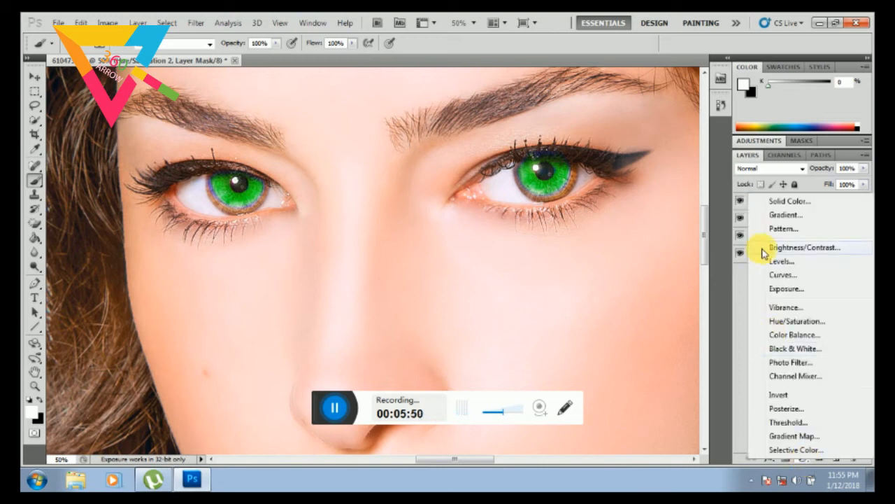
pyautogui.click(796, 322)
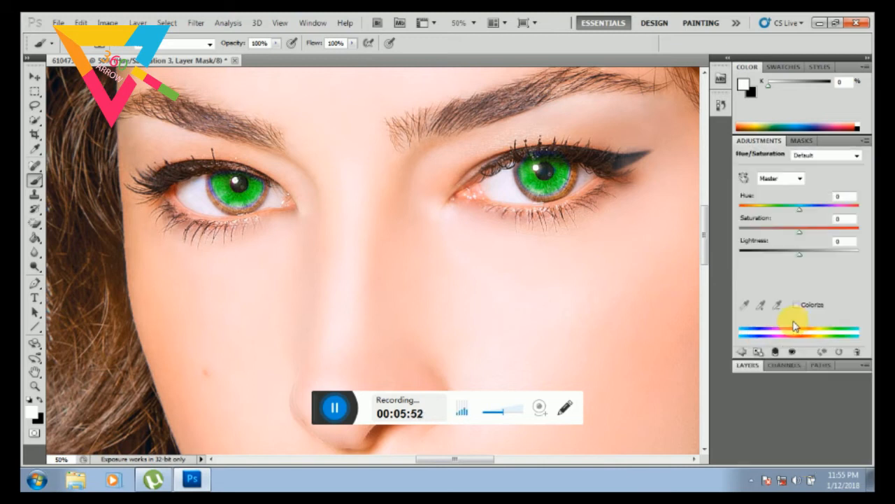
pyautogui.moveTo(801, 213); pyautogui.dragTo(774, 207)
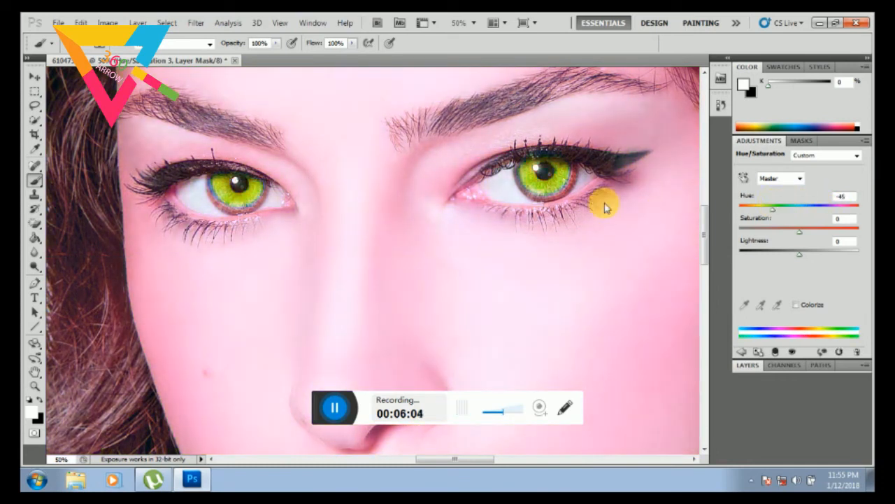
pyautogui.click(784, 365)
pyautogui.click(747, 364)
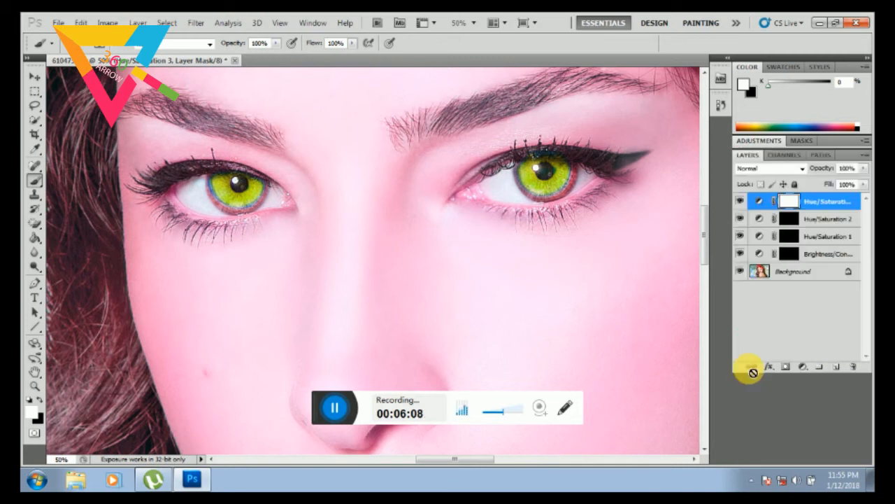
pyautogui.hotkey('ctrl', 'i')
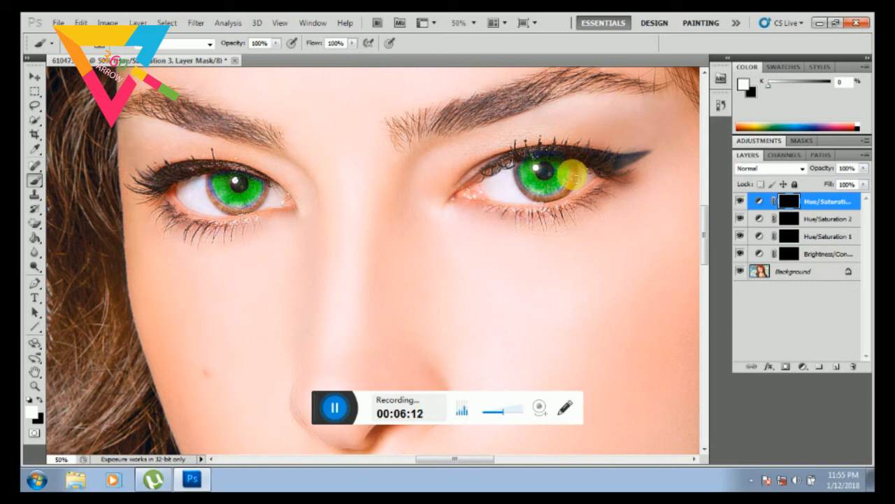
# - Brush white around the outer rims of both irises and over parts of their inner areas on the third Hue/Saturation mask
pyautogui.moveTo(572, 173)
pyautogui.mouseDown()
pyautogui.moveTo(562, 193)
pyautogui.moveTo(524, 198)
pyautogui.mouseUp()
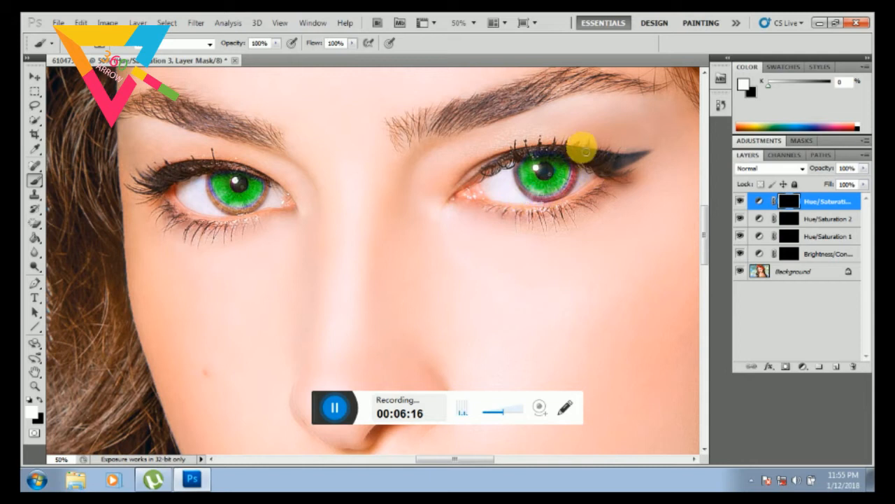
pyautogui.moveTo(583, 155)
pyautogui.mouseDown()
pyautogui.moveTo(570, 188)
pyautogui.moveTo(536, 203)
pyautogui.moveTo(590, 161)
pyautogui.moveTo(571, 170)
pyautogui.moveTo(559, 195)
pyautogui.moveTo(567, 191)
pyautogui.moveTo(573, 173)
pyautogui.moveTo(549, 202)
pyautogui.moveTo(516, 168)
pyautogui.mouseUp()
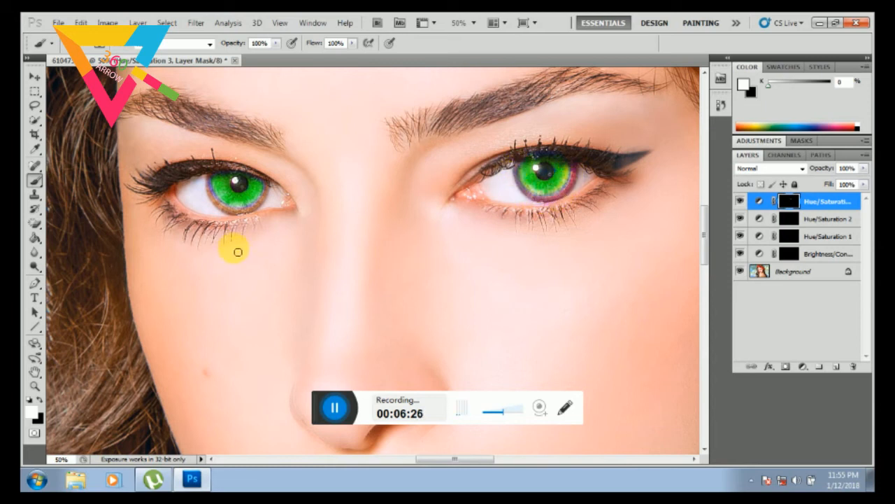
pyautogui.moveTo(214, 199)
pyautogui.mouseDown()
pyautogui.moveTo(208, 175)
pyautogui.moveTo(213, 208)
pyautogui.moveTo(222, 210)
pyautogui.moveTo(249, 206)
pyautogui.moveTo(273, 183)
pyautogui.mouseUp()
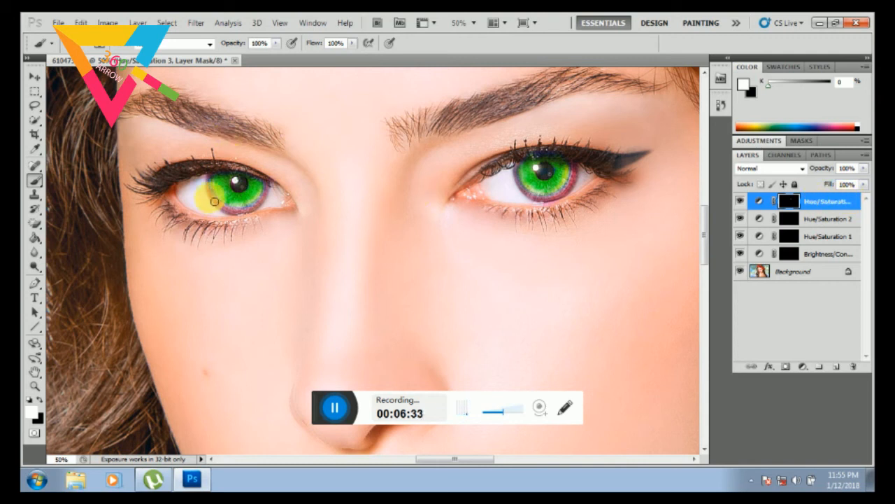
pyautogui.moveTo(215, 184)
pyautogui.mouseDown()
pyautogui.moveTo(214, 199)
pyautogui.moveTo(242, 211)
pyautogui.moveTo(266, 187)
pyautogui.moveTo(262, 173)
pyautogui.mouseUp()
pyautogui.moveTo(484, 170)
pyautogui.mouseDown()
pyautogui.moveTo(566, 191)
pyautogui.moveTo(552, 197)
pyautogui.moveTo(542, 179)
pyautogui.moveTo(564, 175)
pyautogui.moveTo(547, 202)
pyautogui.moveTo(530, 198)
pyautogui.mouseUp()
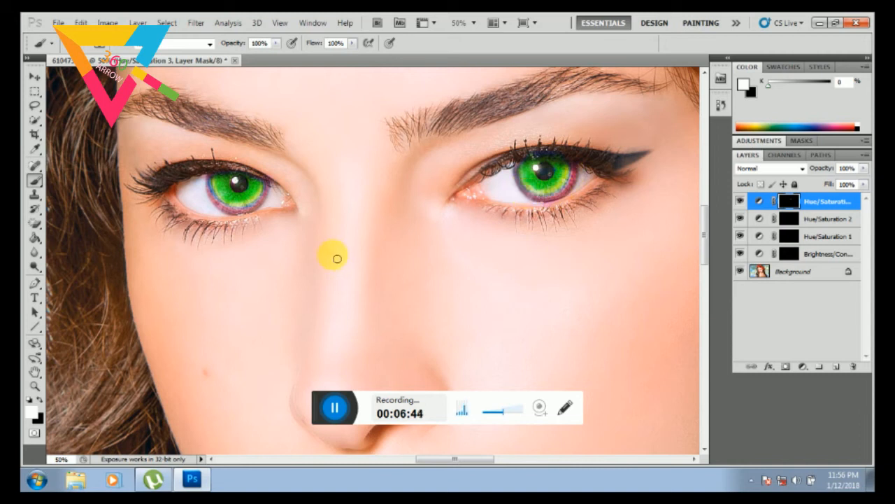
pyautogui.moveTo(548, 198); pyautogui.dragTo(527, 191)
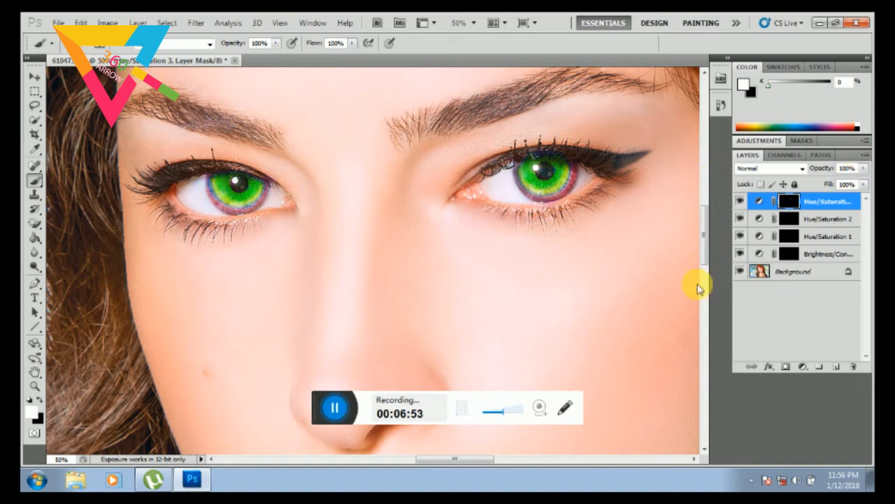
# - Reopen the third Hue/Saturation layer's settings and set its Hue to -95
pyautogui.doubleClick(827, 202)
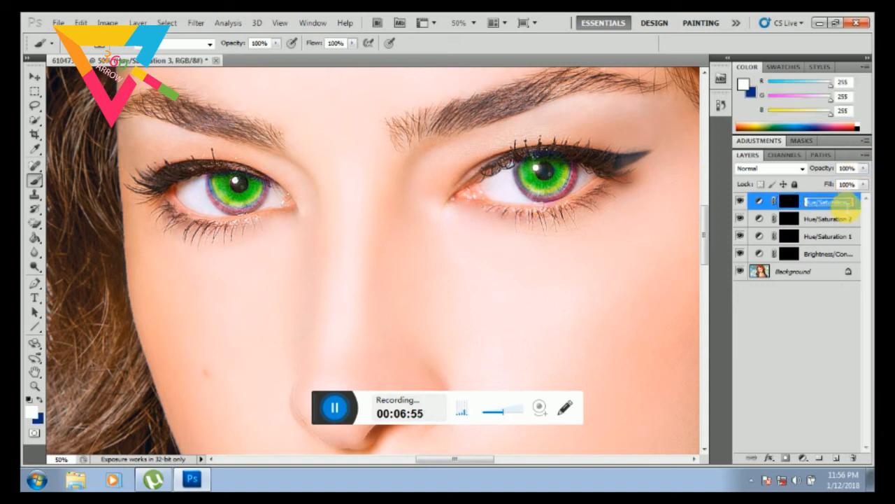
pyautogui.moveTo(831, 115); pyautogui.dragTo(875, 98)
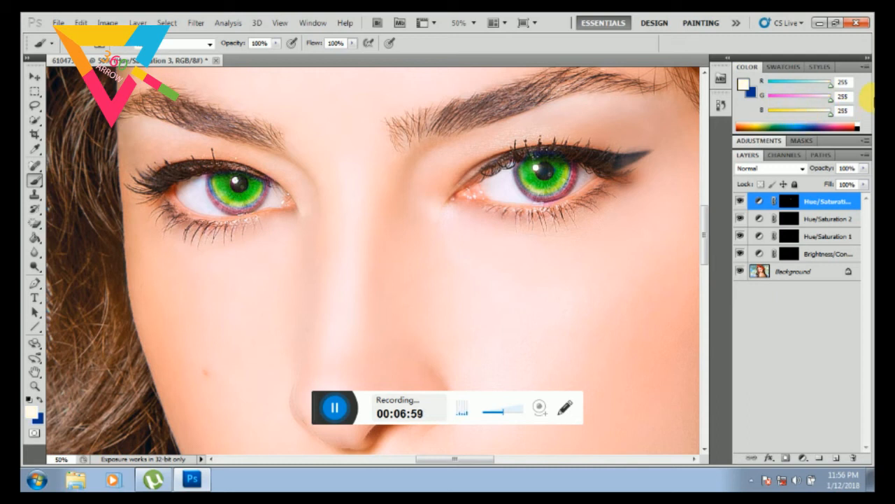
pyautogui.doubleClick(822, 202)
pyautogui.click(759, 202)
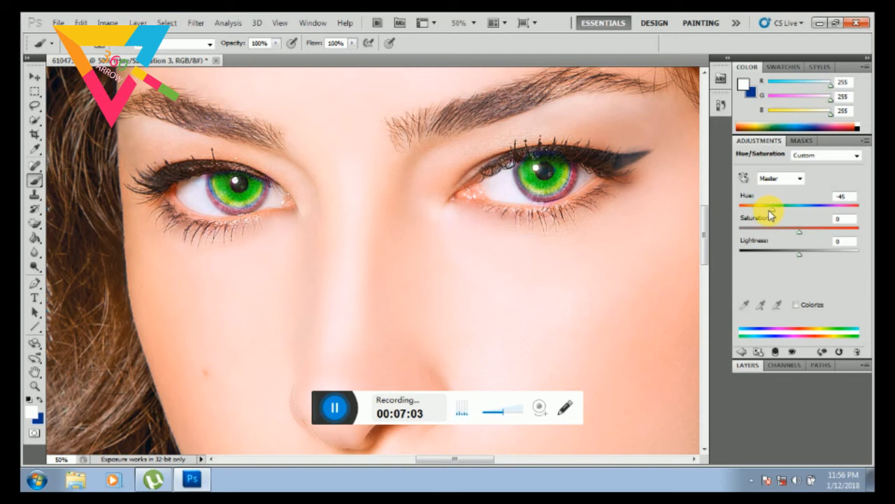
pyautogui.moveTo(769, 212)
pyautogui.mouseDown()
pyautogui.moveTo(758, 208)
pyautogui.moveTo(786, 206)
pyautogui.moveTo(762, 207)
pyautogui.mouseUp()
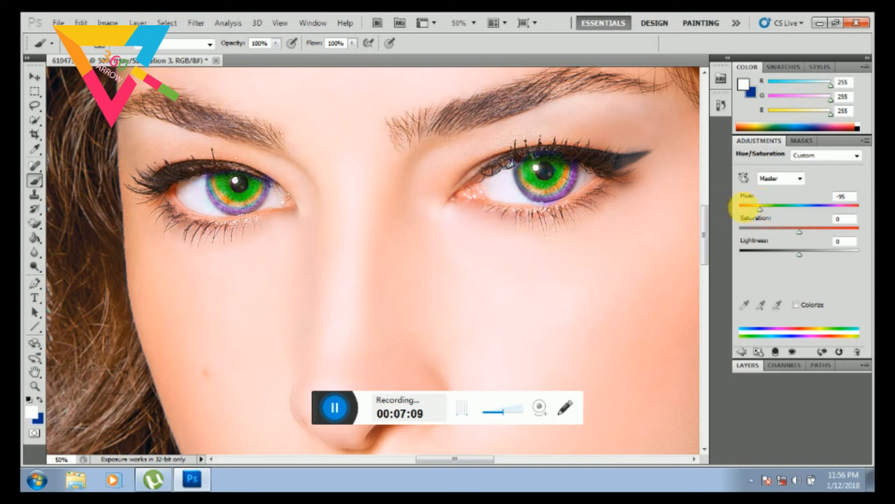
pyautogui.click(642, 269)
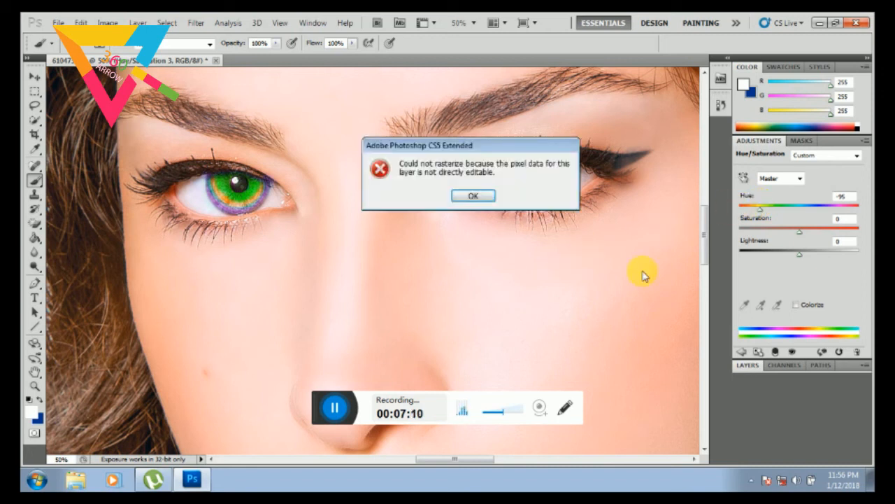
pyautogui.click(476, 196)
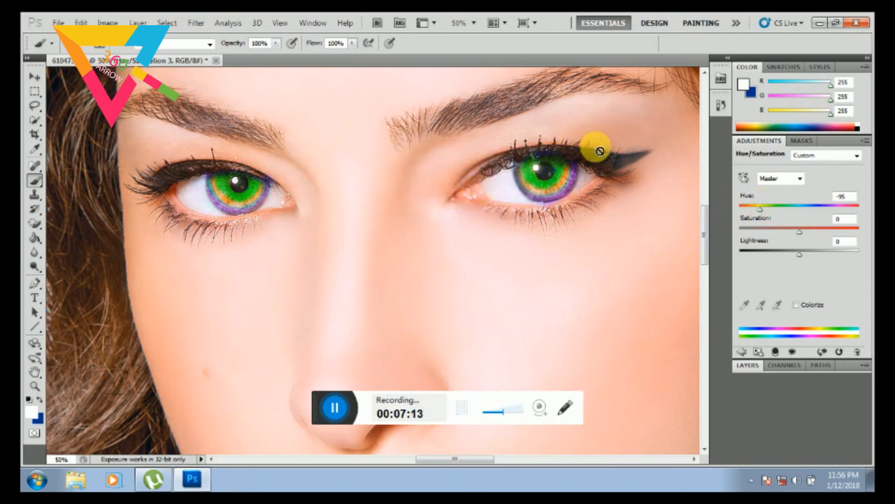